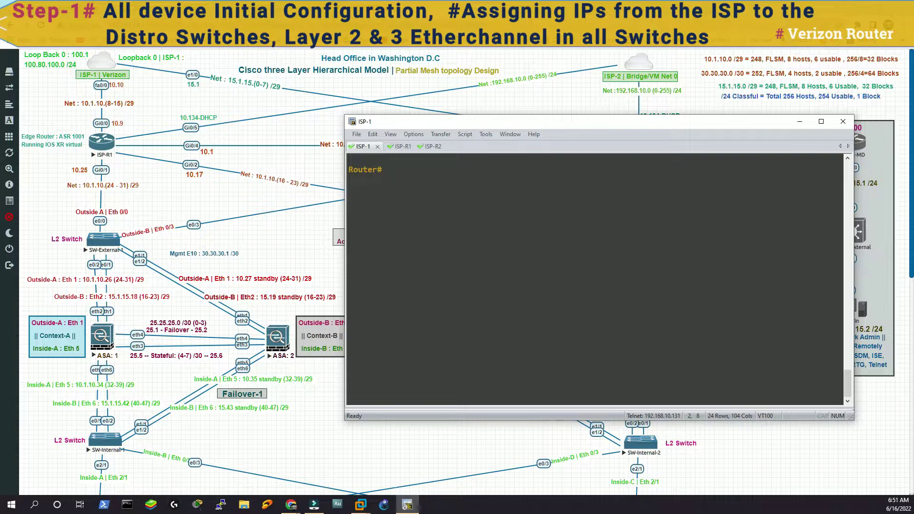
Step: Enter configuration mode on the Verizon router and paste its setup: hostname Verizon, fa0/0 10.1.10.10 and eth1/0 15.1.15.1, mask 255.255.255.248
{"action": "type", "text": "conf t"}
{"action": "key", "text": "Return"}
{"action": "key", "text": "Return"}
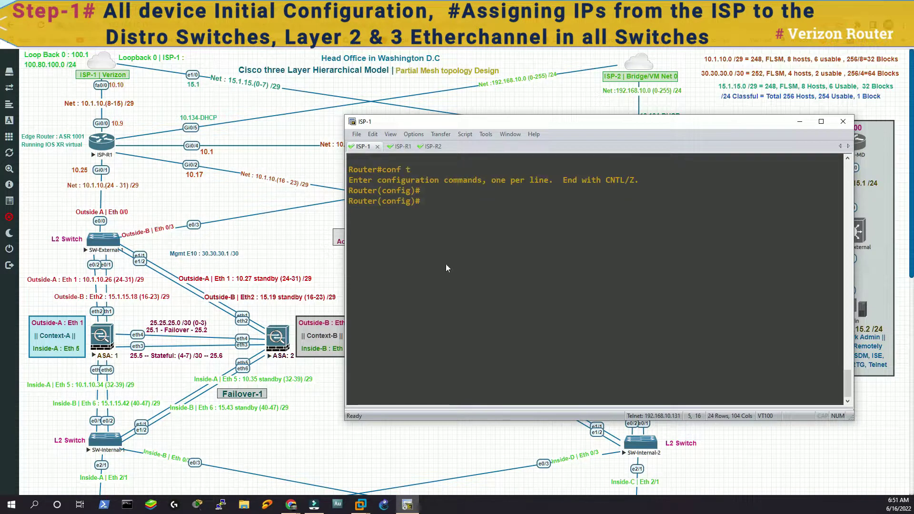
{"action": "right_click", "coordinate": [445, 264]}
Step: Copy the Loop 0 commands from the notes through sh ip int br and run them on the Verizon router, assigning 100.80.100.1 255.255.255.0
{"action": "key", "text": "alt+Tab"}
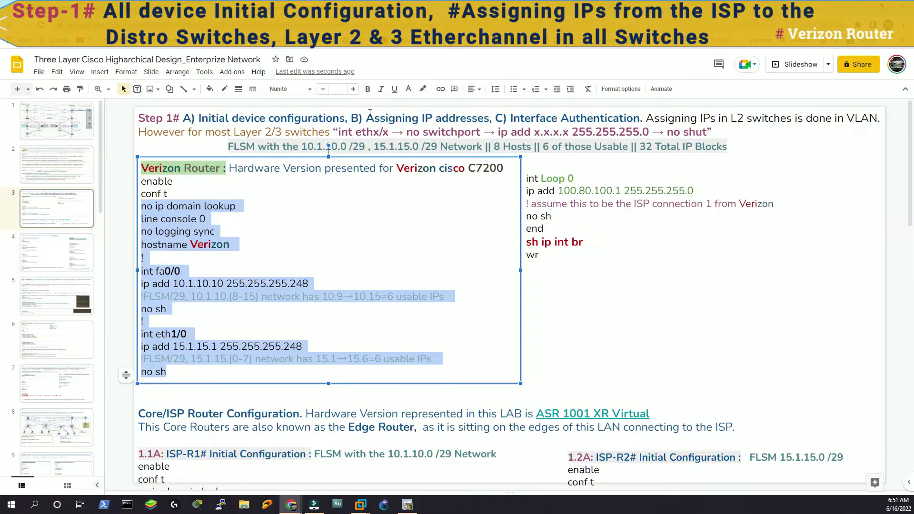
{"action": "left_click", "coordinate": [658, 280]}
{"action": "left_click", "coordinate": [547, 264]}
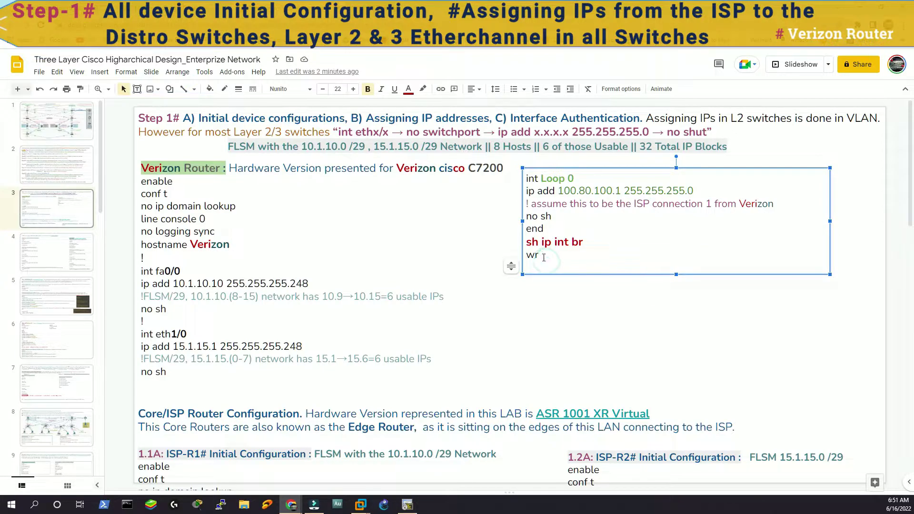
{"action": "left_click_drag", "start_coordinate": [543, 258], "coordinate": [518, 177]}
{"action": "left_click", "coordinate": [556, 261]}
{"action": "left_click_drag", "start_coordinate": [592, 244], "coordinate": [526, 177]}
{"action": "right_click", "coordinate": [539, 193]}
{"action": "left_click", "coordinate": [593, 218]}
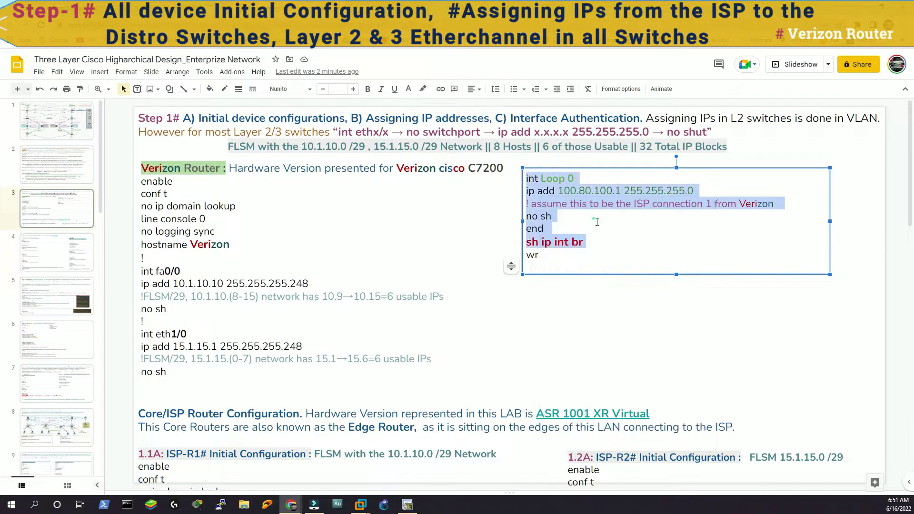
{"action": "left_click", "coordinate": [406, 504]}
{"action": "right_click", "coordinate": [469, 357]}
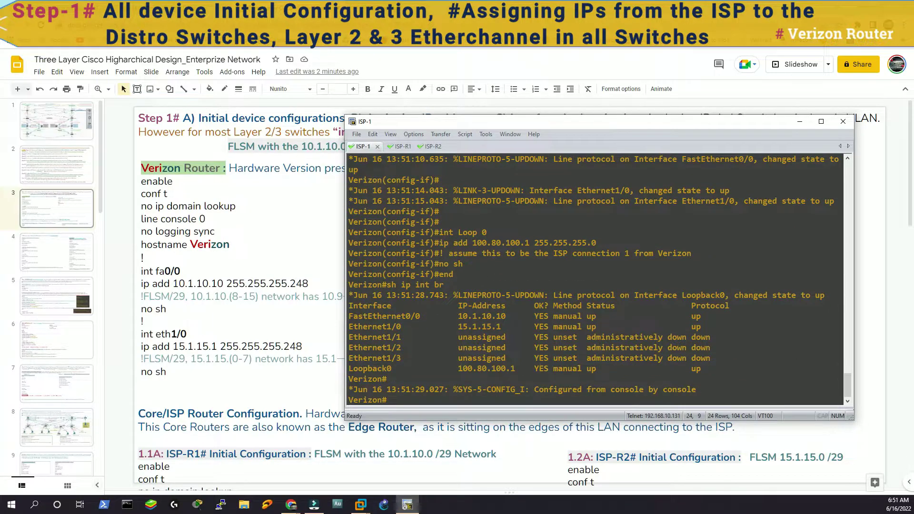
Step: Show the Verizon router's IP interface brief and place the terminal over the topology diagram for comparison
{"action": "type", "text": "sh ip int br"}
{"action": "key", "text": "Return"}
{"action": "key", "text": "alt+Tab"}
{"action": "left_click", "coordinate": [407, 504]}
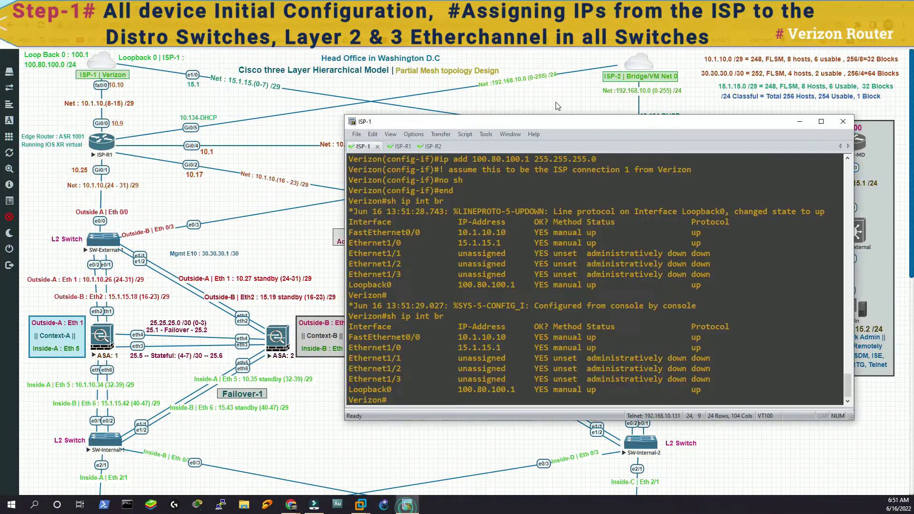
{"action": "left_click_drag", "start_coordinate": [529, 124], "coordinate": [496, 185]}
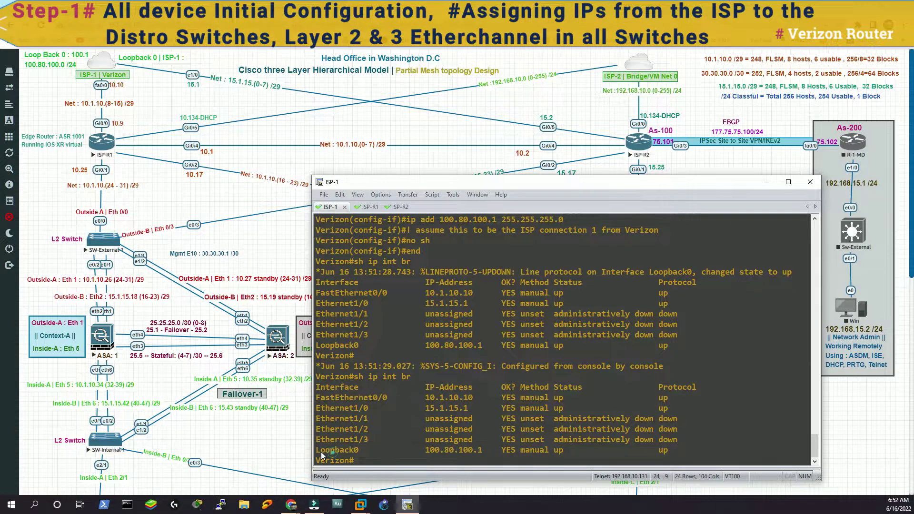
Step: Check the Loopback0 row in the interface summary and save the Verizon router's configuration with wr
{"action": "left_click_drag", "start_coordinate": [317, 450], "coordinate": [502, 451]}
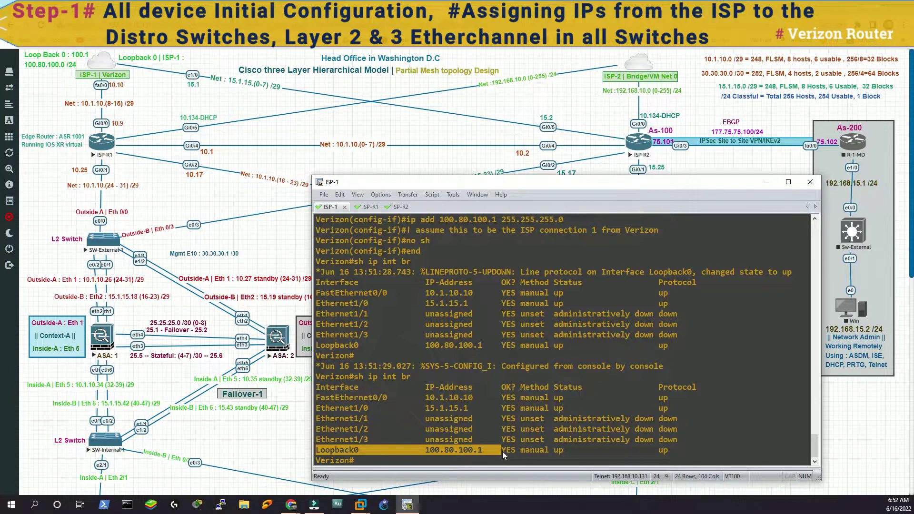
{"action": "left_click", "coordinate": [477, 438]}
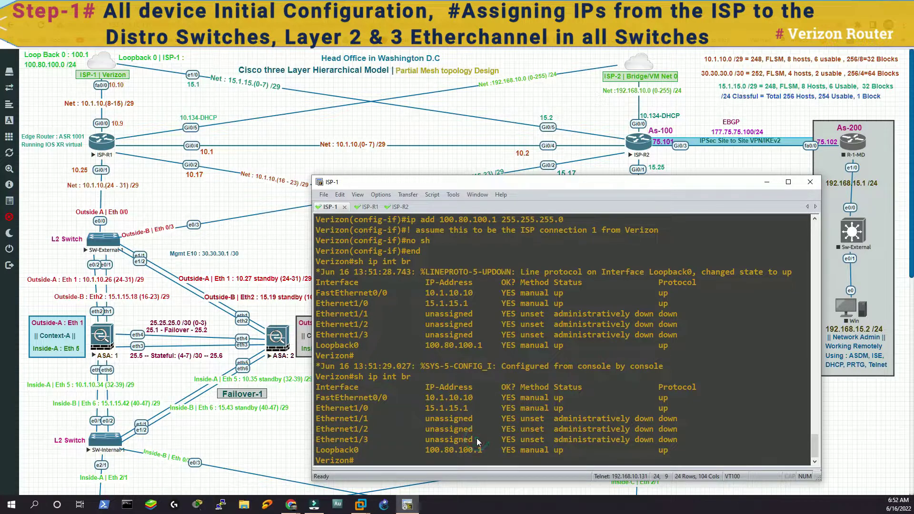
{"action": "type", "text": "wr"}
{"action": "key", "text": "Return"}
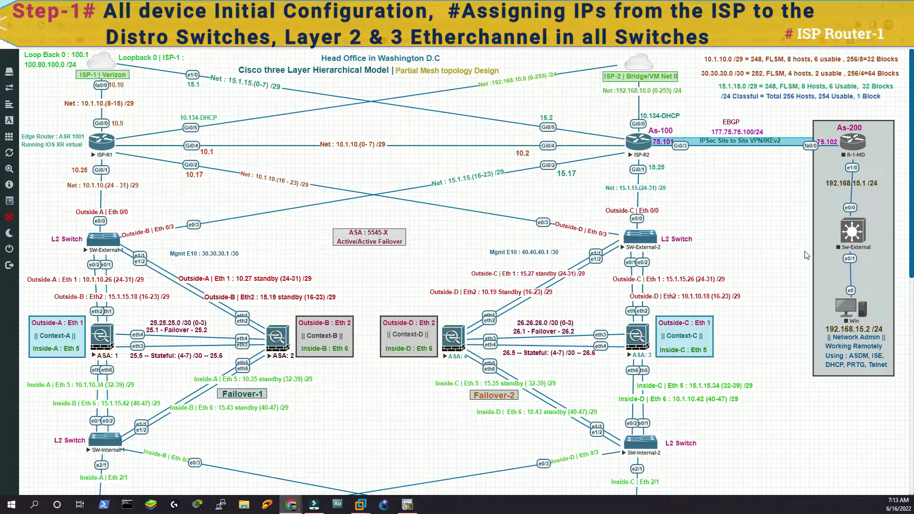
Step: Copy the ISP-R1 initial configuration from the notes and run it in the ISP-R1 session, from enable through hostname ISP-R1
{"action": "key", "text": "ctrl+Tab"}
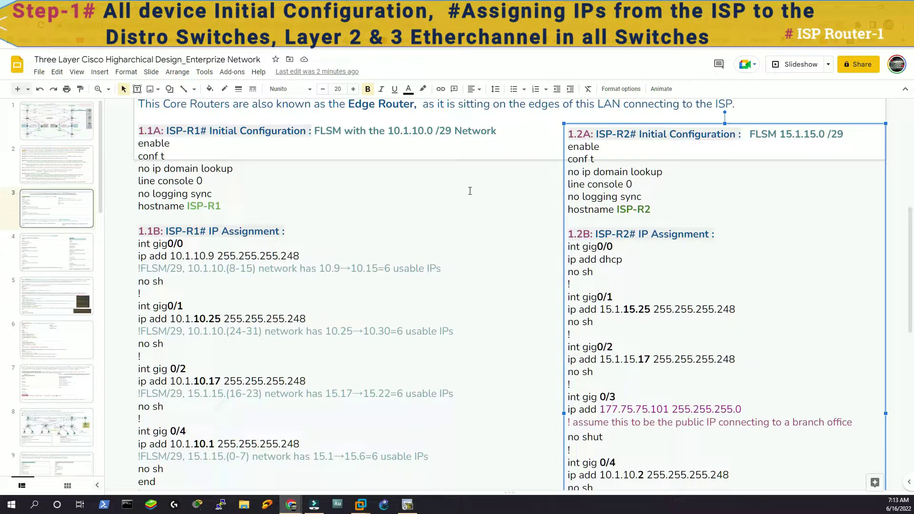
{"action": "key", "text": "ctrl+shift+Tab"}
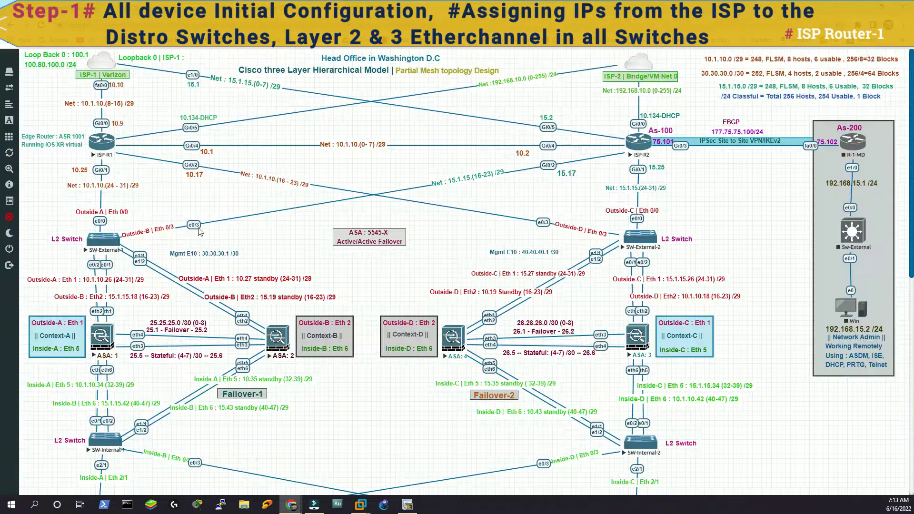
{"action": "key", "text": "ctrl+Tab"}
{"action": "left_click_drag", "start_coordinate": [139, 190], "coordinate": [221, 250]}
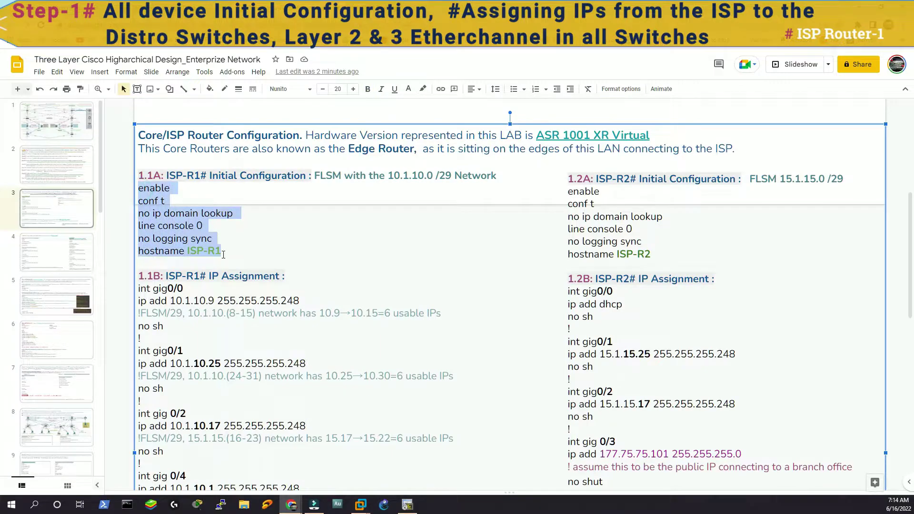
{"action": "right_click", "coordinate": [218, 251]}
{"action": "left_click", "coordinate": [229, 264]}
{"action": "left_click", "coordinate": [406, 504]}
{"action": "left_click", "coordinate": [557, 293]}
{"action": "right_click", "coordinate": [540, 264]}
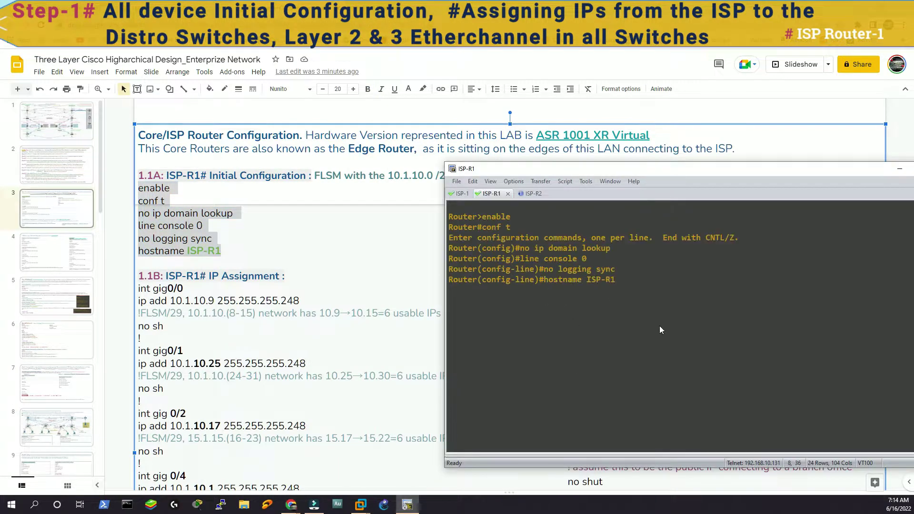
Step: Apply the notes' IP assignment block on ISP-R1: gig0/0 10.1.10.9, gig0/1 10.1.10.25, gig0/2 10.1.10.17, gig0/4 10.1.10.1, mask 255.255.255.248, and gig0/5 by DHCP
{"action": "scroll", "coordinate": [224, 224], "scroll_direction": "down", "scroll_amount": 2}
{"action": "left_click", "coordinate": [224, 225]}
{"action": "scroll", "coordinate": [224, 224], "scroll_direction": "down", "scroll_amount": 1}
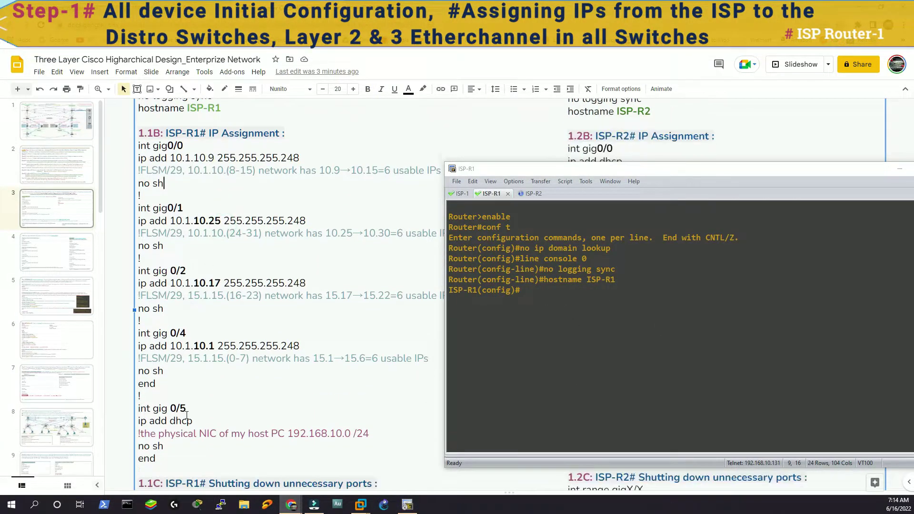
{"action": "left_click_drag", "start_coordinate": [156, 458], "coordinate": [138, 143]}
{"action": "right_click", "coordinate": [162, 157]}
{"action": "left_click", "coordinate": [210, 179]}
{"action": "left_click", "coordinate": [562, 319]}
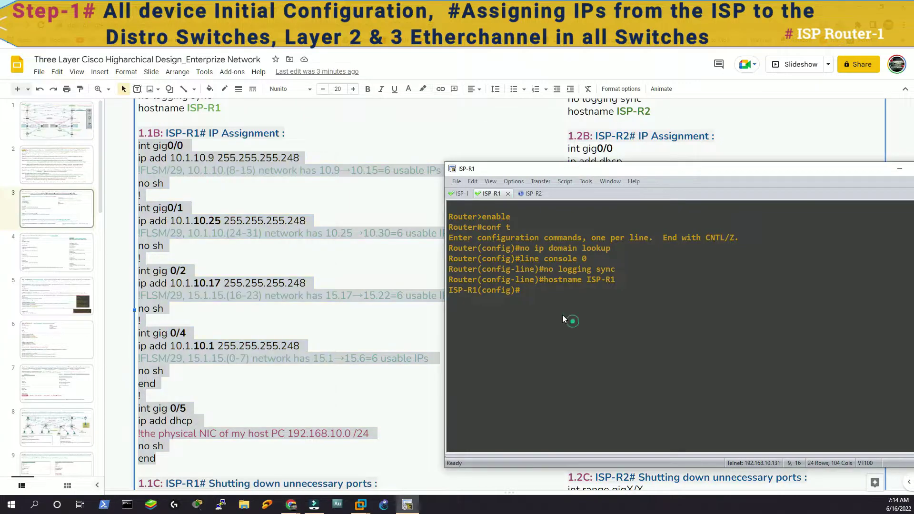
{"action": "right_click", "coordinate": [556, 315]}
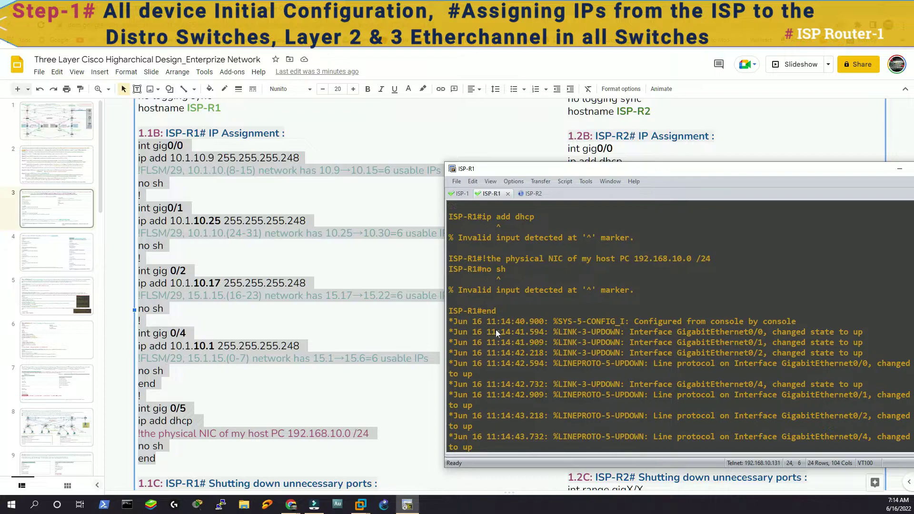
Step: Delete the stray end line between the gig 0/4 and gig 0/5 commands in the ISP-R1 notes
{"action": "scroll", "coordinate": [240, 242], "scroll_direction": "down", "scroll_amount": 4}
{"action": "left_click", "coordinate": [240, 243]}
{"action": "left_click", "coordinate": [164, 200]}
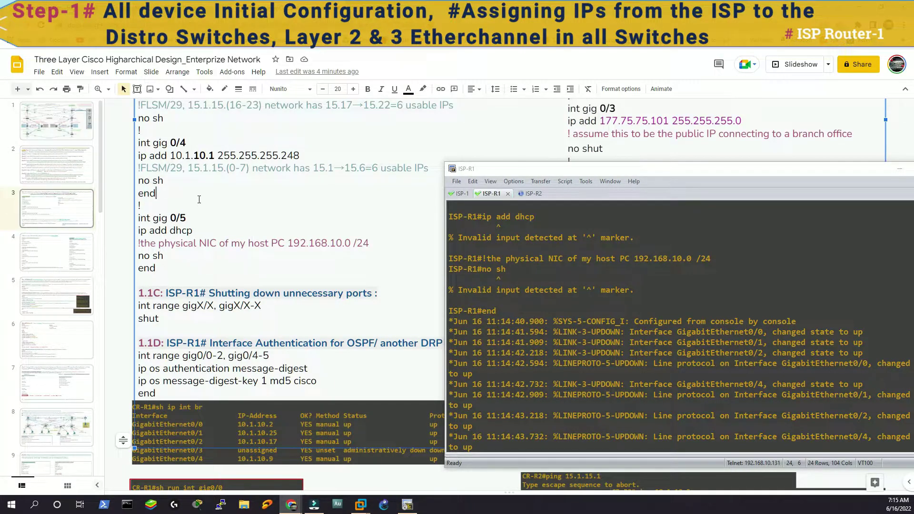
{"action": "key", "text": "BackSpace"}
{"action": "key", "text": "BackSpace"}
{"action": "key", "text": "BackSpace"}
{"action": "key", "text": "Delete"}
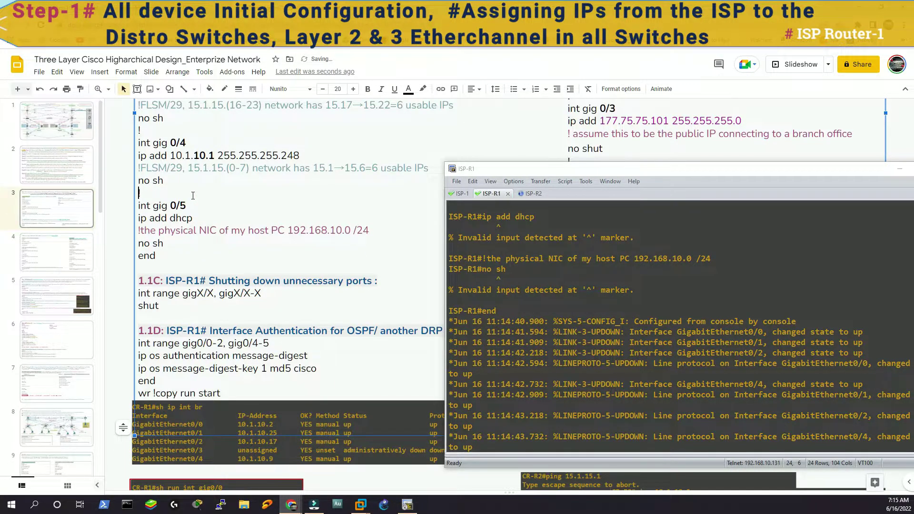
Step: Configure gig 0/5 on ISP-R1 for DHCP with the commands from the notes, and check the link on the topology diagram
{"action": "left_click", "coordinate": [157, 256], "text": "shift"}
{"action": "right_click", "coordinate": [160, 217]}
{"action": "left_click", "coordinate": [178, 238]}
{"action": "left_click", "coordinate": [559, 407]}
{"action": "key", "text": "Return"}
{"action": "key", "text": "Return"}
{"action": "key", "text": "Return"}
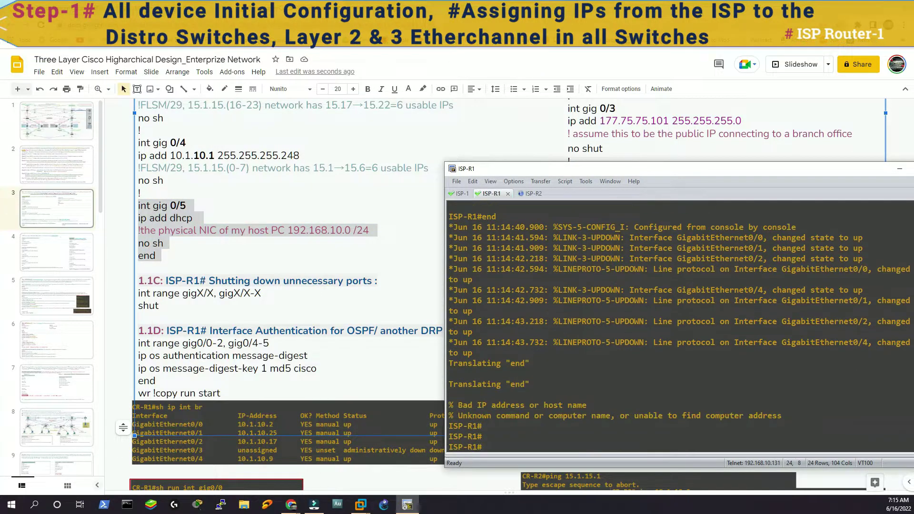
{"action": "type", "text": "conf t"}
{"action": "key", "text": "Return"}
{"action": "key", "text": "Return"}
{"action": "right_click", "coordinate": [670, 439]}
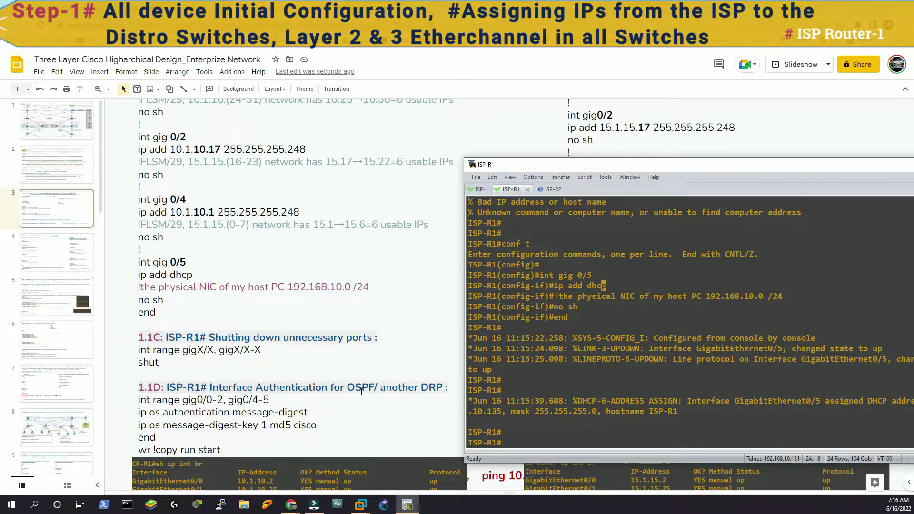
{"action": "left_click", "coordinate": [71, 7]}
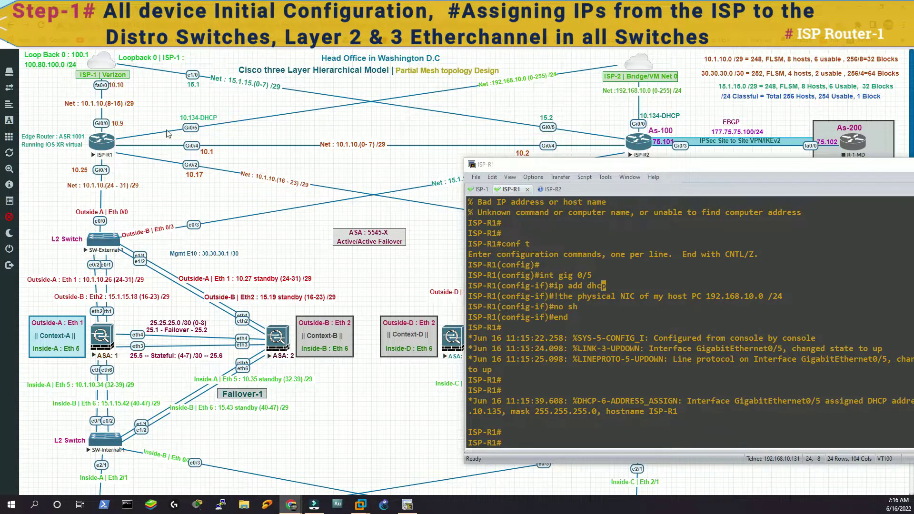
{"action": "key", "text": "ctrl+Tab"}
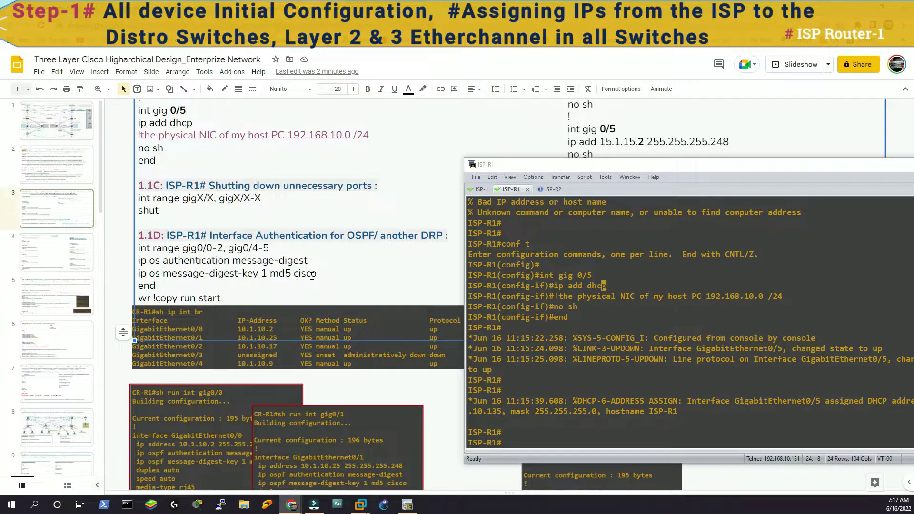
Step: Apply OSPF message-digest authentication with MD5 key 1 from the notes to ISP-R1 interfaces gig0/0-2 and gig0/4-5, entering the authentication key
{"action": "left_click", "coordinate": [212, 298]}
{"action": "left_click_drag", "start_coordinate": [154, 286], "coordinate": [138, 246]}
{"action": "right_click", "coordinate": [159, 281]}
{"action": "left_click", "coordinate": [200, 268]}
{"action": "left_click", "coordinate": [675, 406]}
{"action": "key", "text": "Return"}
{"action": "key", "text": "Return"}
{"action": "key", "text": "Return"}
{"action": "type", "text": "conf t"}
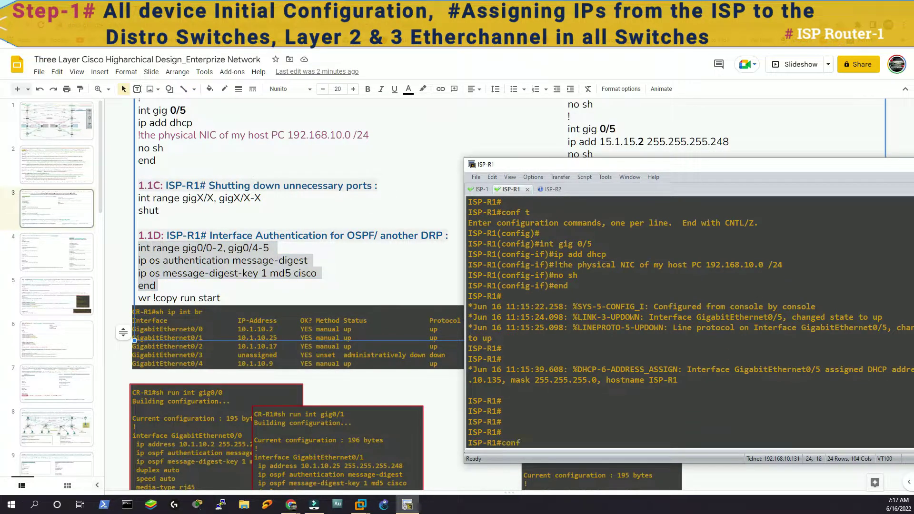
{"action": "key", "text": "Return"}
{"action": "key", "text": "Return"}
{"action": "right_click", "coordinate": [657, 399]}
{"action": "key", "text": "Return"}
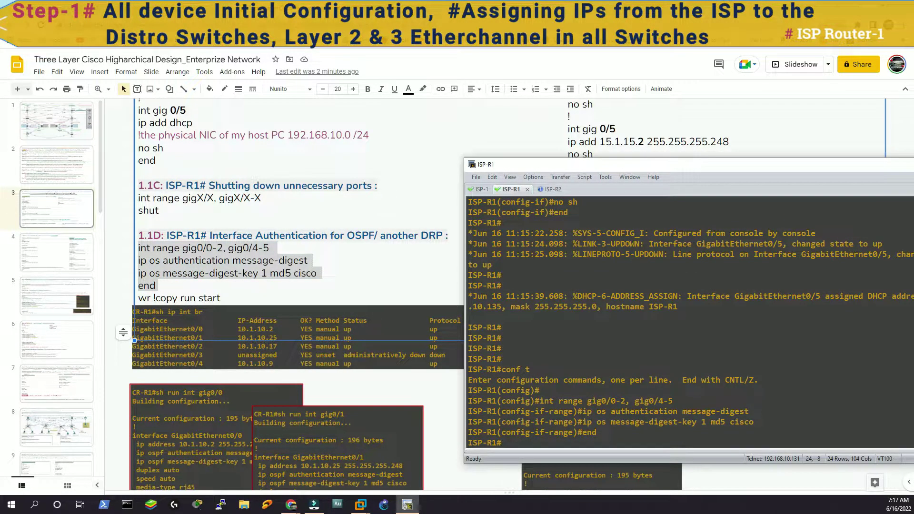
Step: Show ISP-R1's IP interface brief and bring up the topology diagram behind it
{"action": "key", "text": "Return"}
{"action": "key", "text": "Return"}
{"action": "type", "text": "sh ip i"}
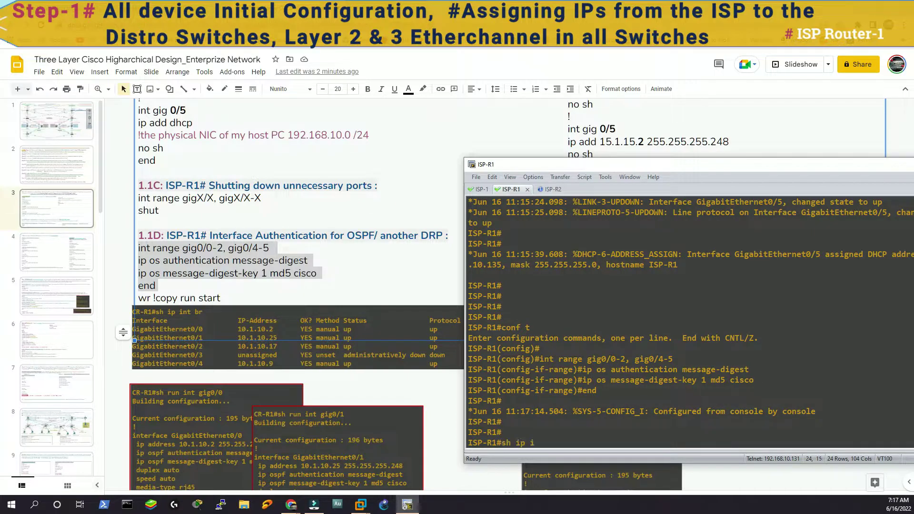
{"action": "type", "text": "nt br"}
{"action": "key", "text": "Return"}
{"action": "key", "text": "alt+Tab"}
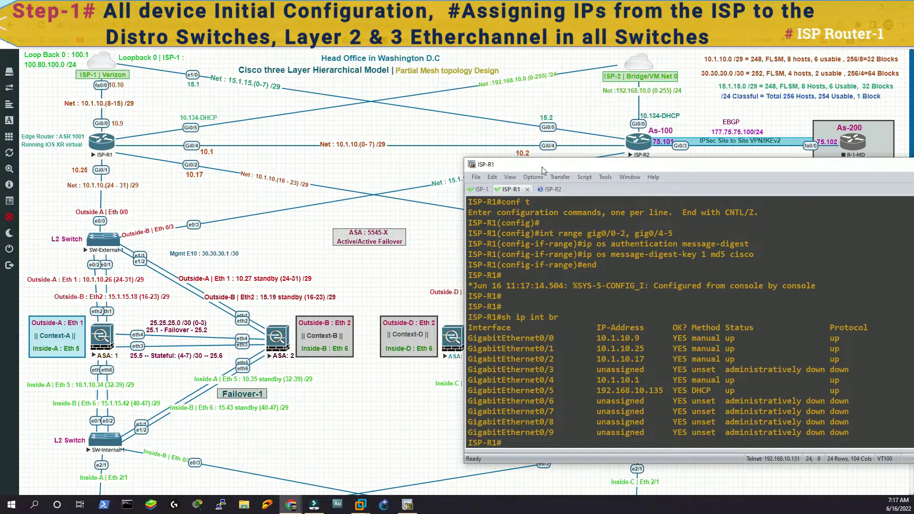
Step: Compare the GigabitEthernet0/5 address with the topology diagram and save the ISP-R1 configuration with wr
{"action": "left_click_drag", "start_coordinate": [542, 167], "coordinate": [267, 206]}
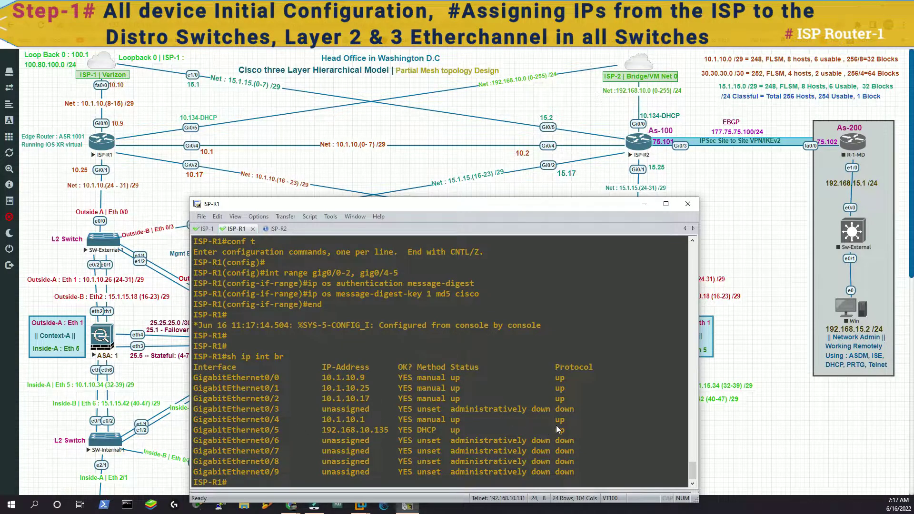
{"action": "left_click_drag", "start_coordinate": [192, 430], "coordinate": [388, 428]}
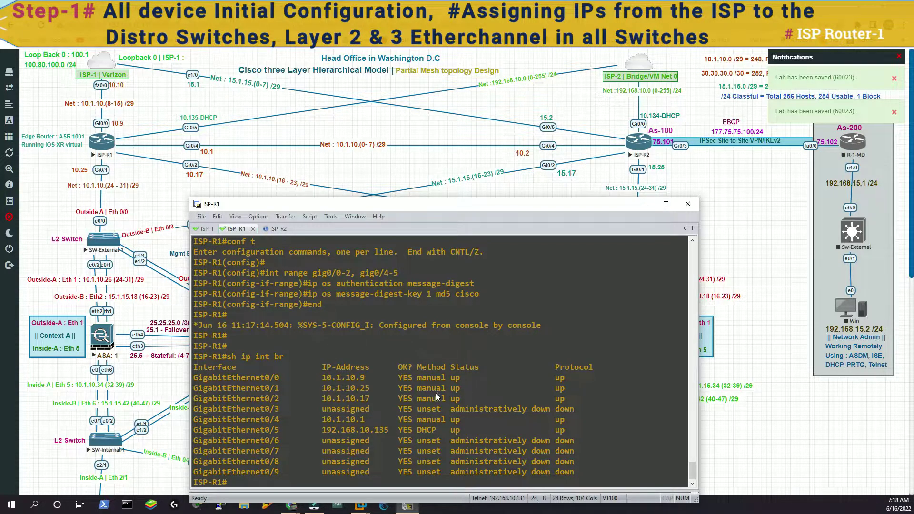
{"action": "type", "text": "wr"}
{"action": "key", "text": "Return"}
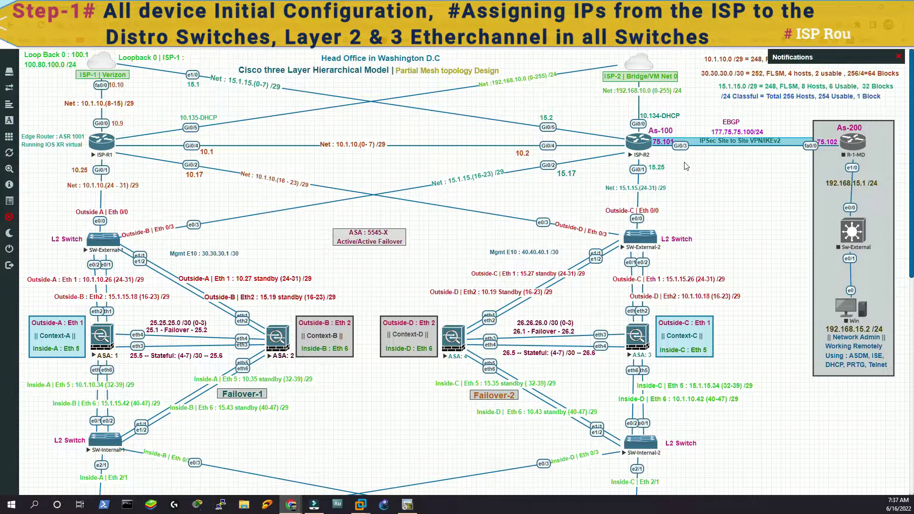
{"action": "mouse_move", "coordinate": [698, 167]}
{"action": "left_mouse_down"}
{"action": "mouse_move", "coordinate": [637, 129]}
{"action": "mouse_move", "coordinate": [624, 62]}
{"action": "left_mouse_up"}
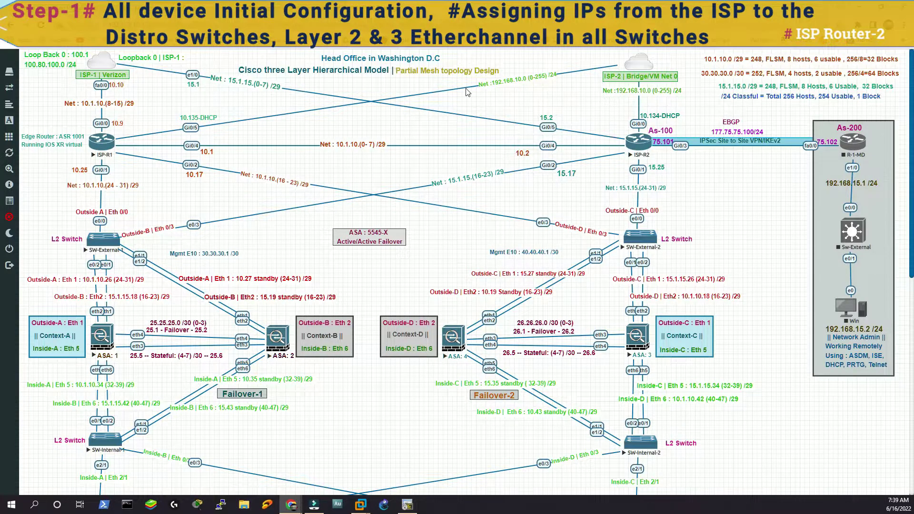
Step: Copy the ISP-R2 initial configuration from the notes and run it in the ISP-R2 session, from enable through hostname ISP-R2
{"action": "key", "text": "ctrl+Tab"}
{"action": "scroll", "coordinate": [624, 261], "scroll_direction": "down", "scroll_amount": 1}
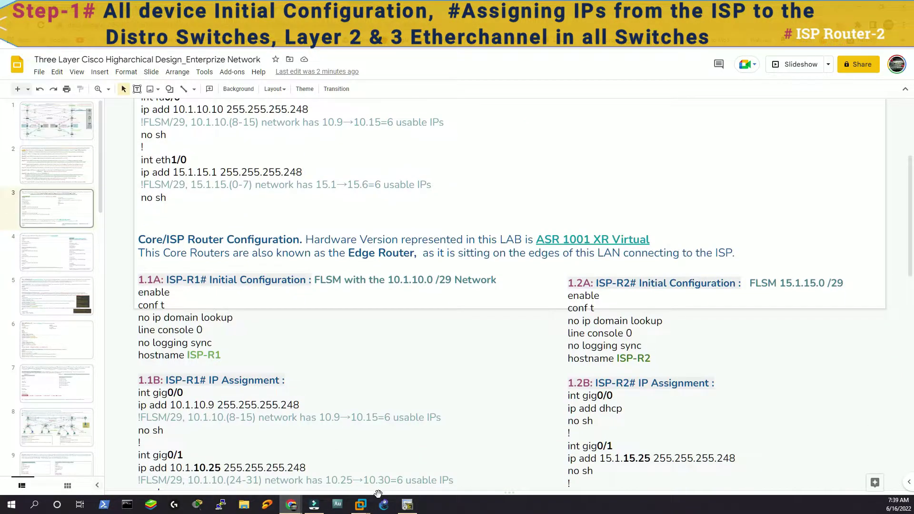
{"action": "left_click", "coordinate": [407, 504]}
{"action": "left_click_drag", "start_coordinate": [508, 206], "coordinate": [348, 198]}
{"action": "left_click", "coordinate": [656, 339]}
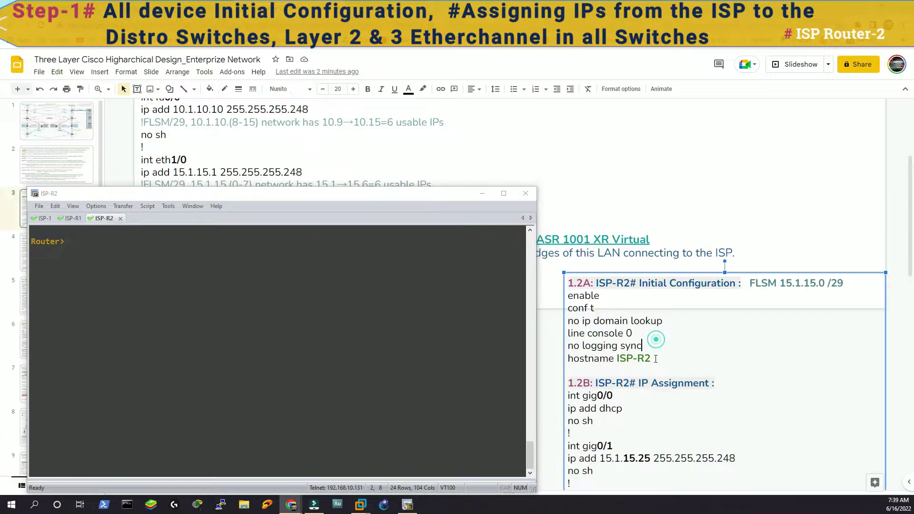
{"action": "left_click_drag", "start_coordinate": [655, 358], "coordinate": [568, 295]}
{"action": "right_click", "coordinate": [592, 307]}
{"action": "left_click", "coordinate": [614, 82]}
{"action": "left_click", "coordinate": [278, 305]}
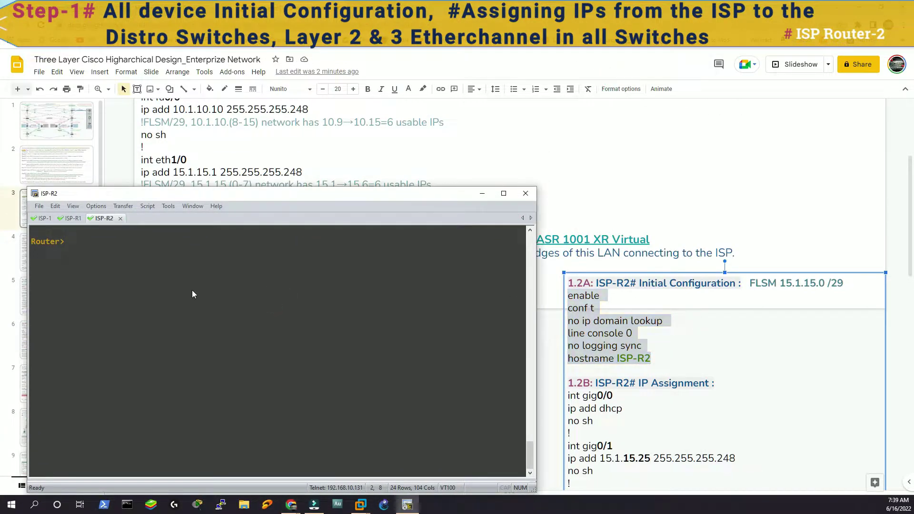
{"action": "right_click", "coordinate": [193, 295]}
Step: Copy the ISP-R2 IP assignment for gig0/0 through gig0/5 from the notes and run it in the ISP-R2 session
{"action": "scroll", "coordinate": [659, 345], "scroll_direction": "down", "scroll_amount": 4}
{"action": "scroll", "coordinate": [568, 206], "scroll_direction": "down", "scroll_amount": 5}
{"action": "scroll", "coordinate": [569, 190], "scroll_direction": "up", "scroll_amount": 8}
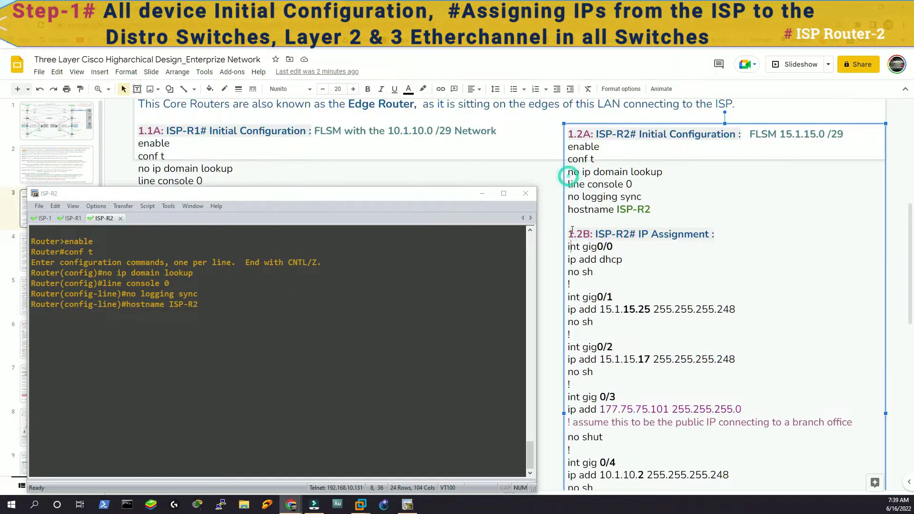
{"action": "left_click_drag", "start_coordinate": [567, 247], "coordinate": [590, 330]}
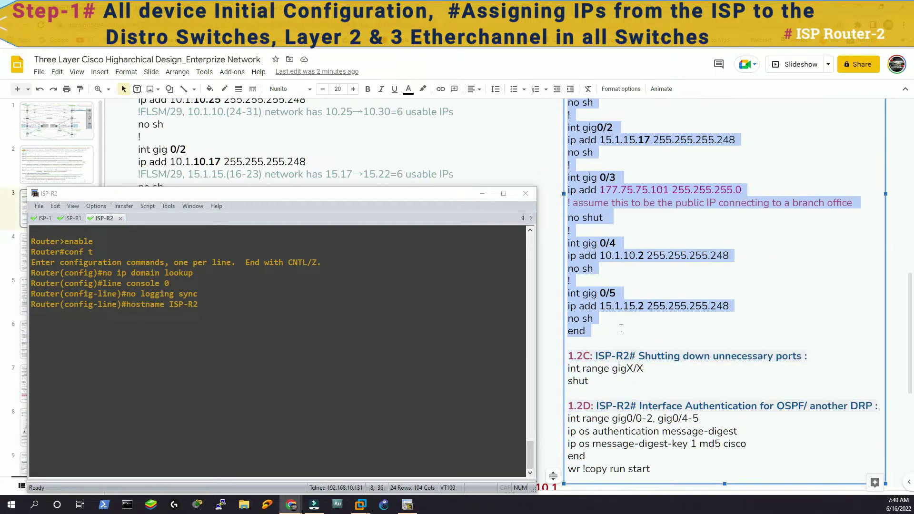
{"action": "left_click", "coordinate": [265, 337]}
{"action": "right_click", "coordinate": [265, 338]}
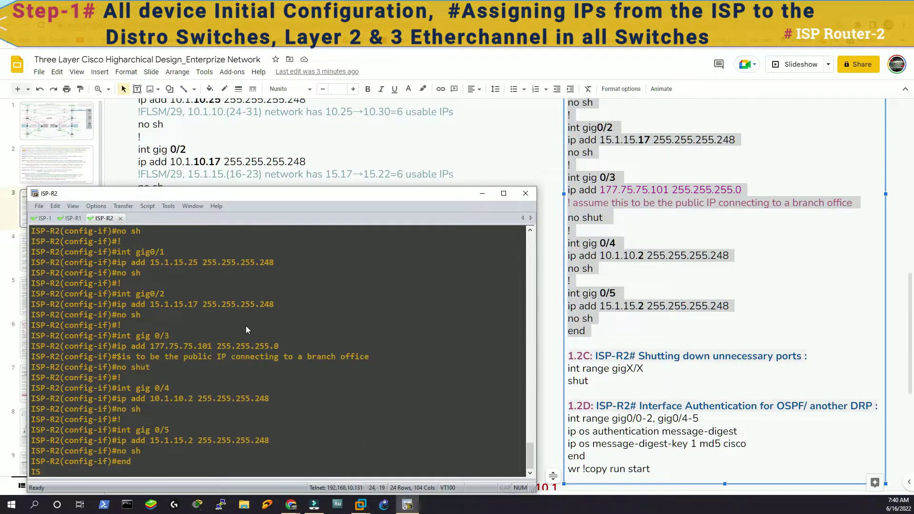
Step: Apply OSPF message-digest authentication with MD5 key 1 from the notes to ISP-R2 interfaces gig0/0-2 and gig0/4-5, entering the authentication key
{"action": "type", "text": "conf t"}
{"action": "key", "text": "Return"}
{"action": "key", "text": "Return"}
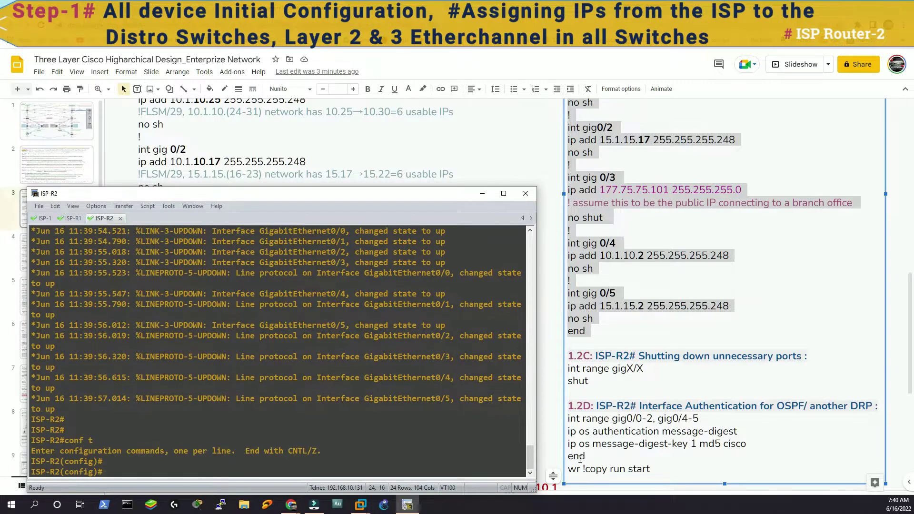
{"action": "left_click_drag", "start_coordinate": [585, 457], "coordinate": [568, 419]}
{"action": "key", "text": "ctrl+c"}
{"action": "right_click", "coordinate": [287, 425]}
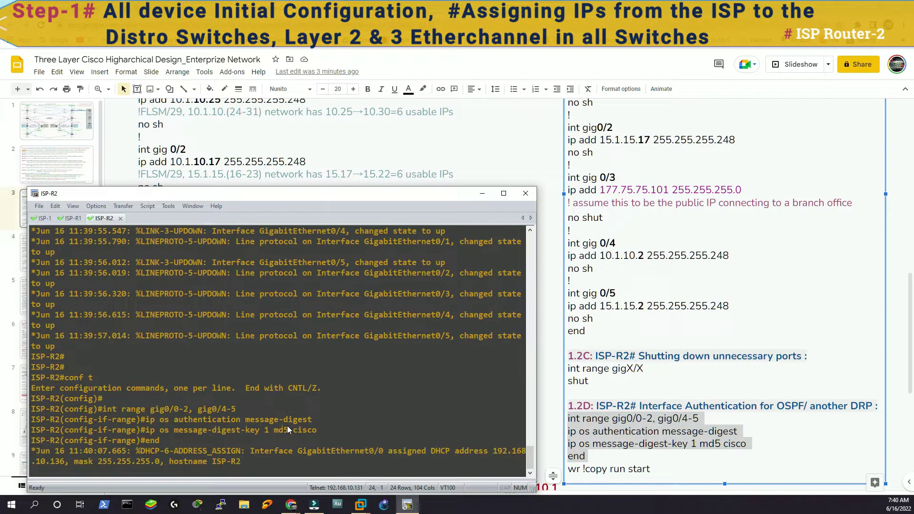
Step: Clear the ISP-R2 terminal screen and show its IP interface brief
{"action": "left_click", "coordinate": [55, 207]}
{"action": "left_click", "coordinate": [80, 323]}
{"action": "key", "text": "Return"}
{"action": "key", "text": "Return"}
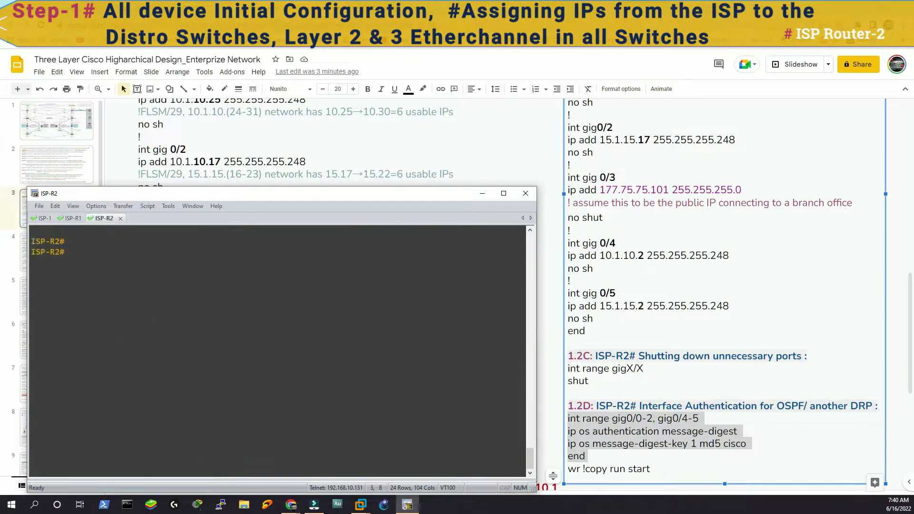
{"action": "key", "text": "Return"}
{"action": "key", "text": "Return"}
{"action": "type", "text": "sh ip int br"}
{"action": "key", "text": "Return"}
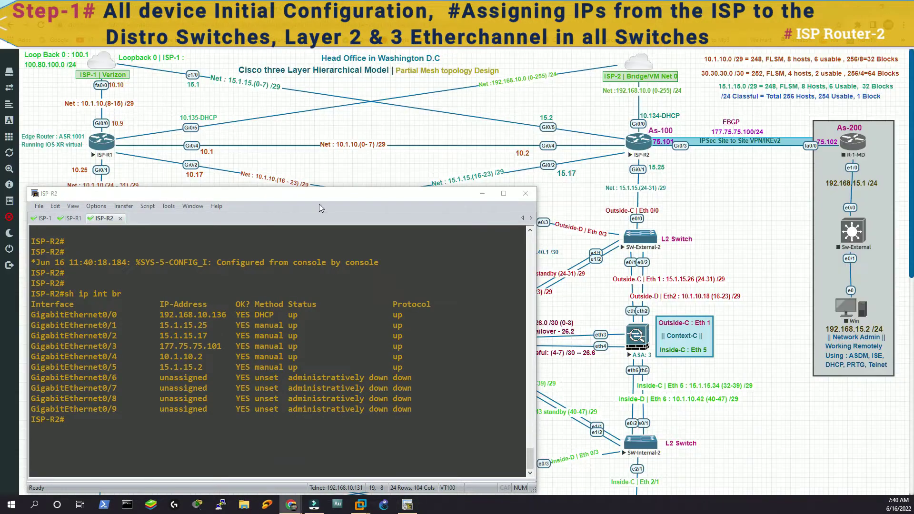
Step: Set ISP-R2's Gi0/0 address label in the topology diagram to 10.136-DHCP and check the remaining interface addresses against the diagram
{"action": "left_click", "coordinate": [657, 116]}
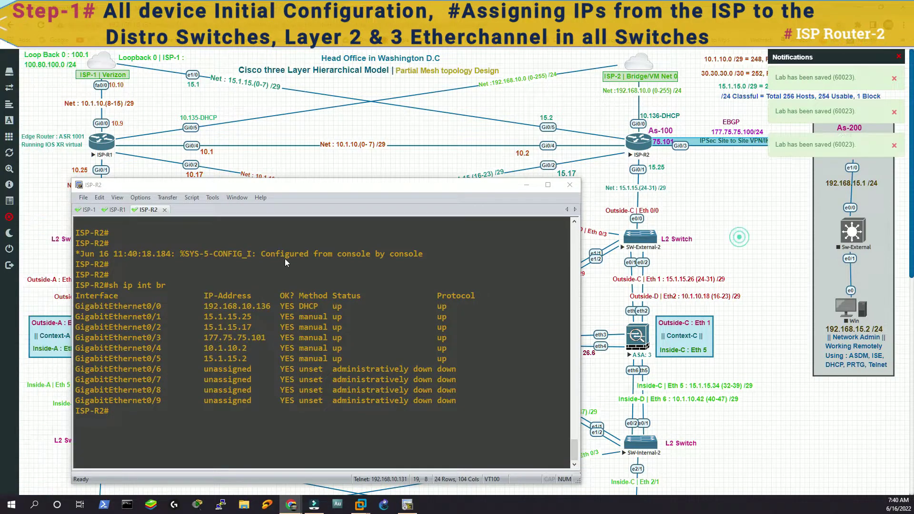
{"action": "left_click", "coordinate": [149, 318]}
{"action": "left_click_drag", "start_coordinate": [147, 326], "coordinate": [163, 349]}
{"action": "left_click_drag", "start_coordinate": [147, 359], "coordinate": [162, 359]}
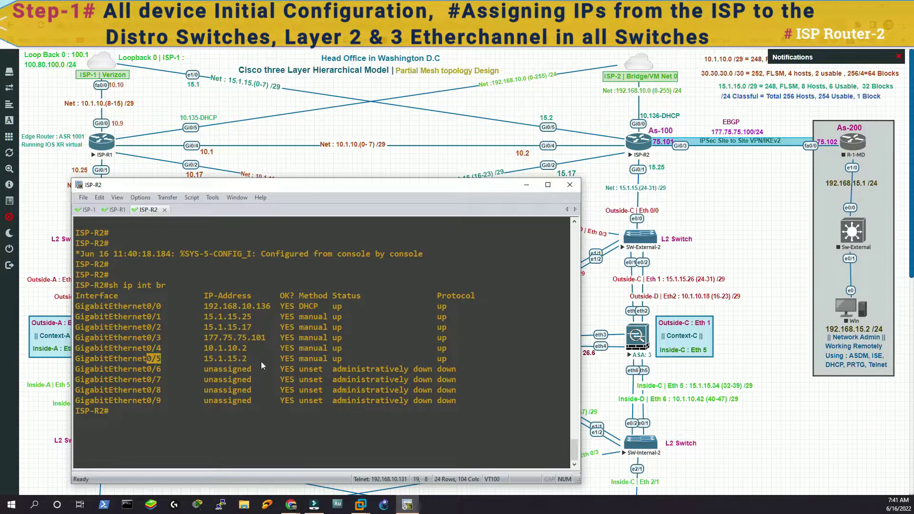
{"action": "left_click", "coordinate": [181, 434]}
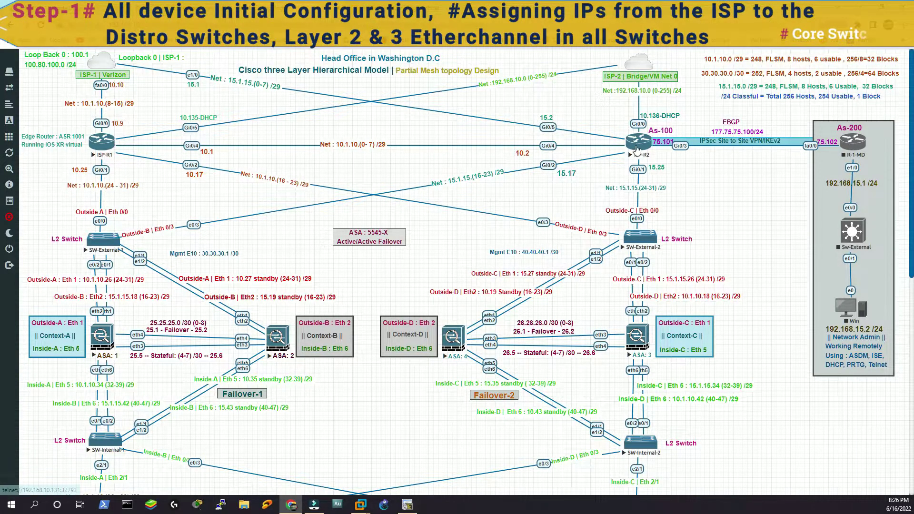
Step: Examine the topology diagram from the ISP routers through the ASA failover pairs to the core and distribution switches
{"action": "scroll", "coordinate": [635, 152], "scroll_direction": "down", "scroll_amount": 2}
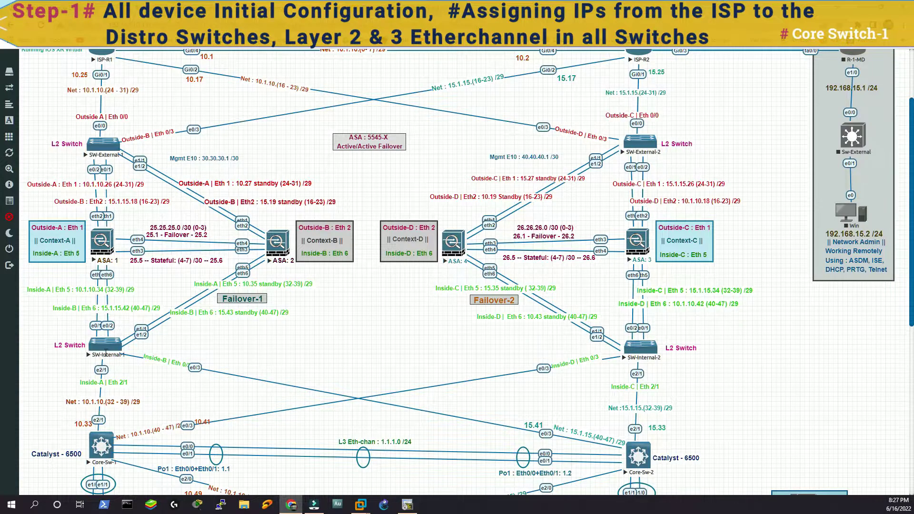
{"action": "scroll", "coordinate": [628, 369], "scroll_direction": "down", "scroll_amount": 4}
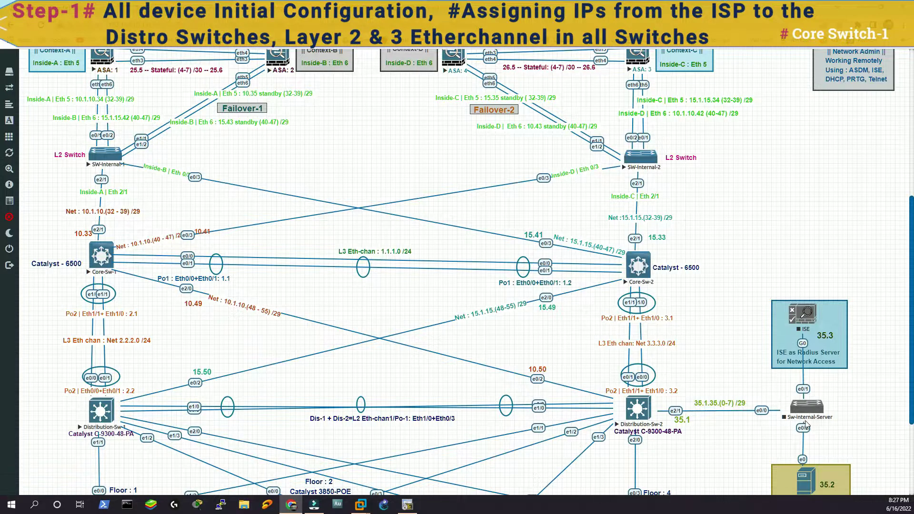
{"action": "scroll", "coordinate": [358, 300], "scroll_direction": "up", "scroll_amount": 5}
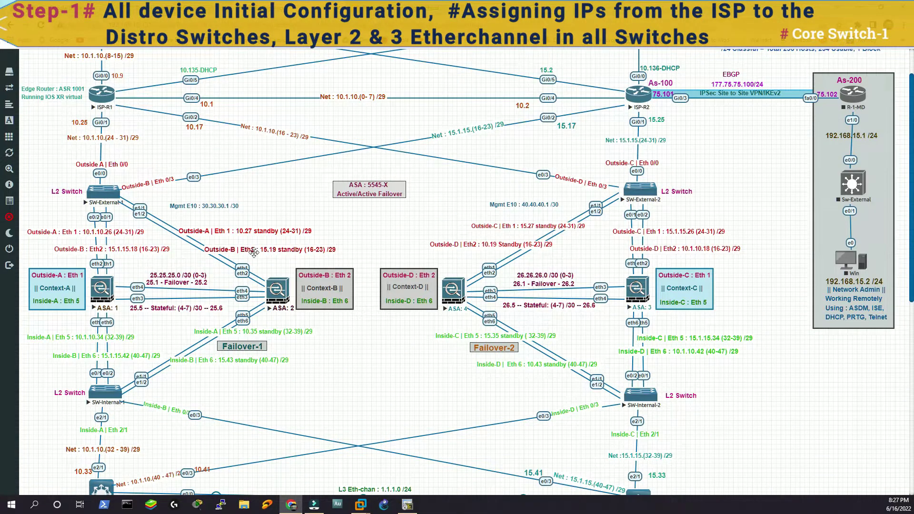
{"action": "scroll", "coordinate": [151, 245], "scroll_direction": "down", "scroll_amount": 1}
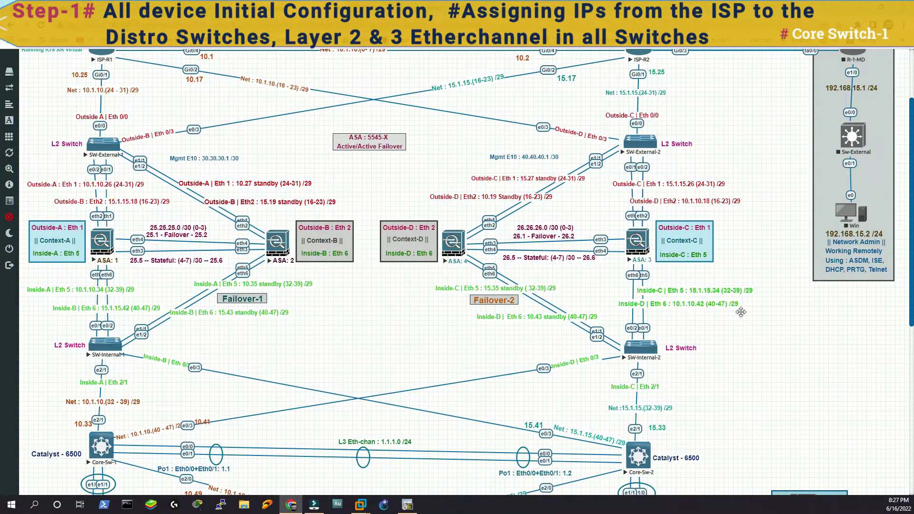
{"action": "scroll", "coordinate": [806, 333], "scroll_direction": "down", "scroll_amount": 2}
{"action": "scroll", "coordinate": [787, 322], "scroll_direction": "down", "scroll_amount": 2}
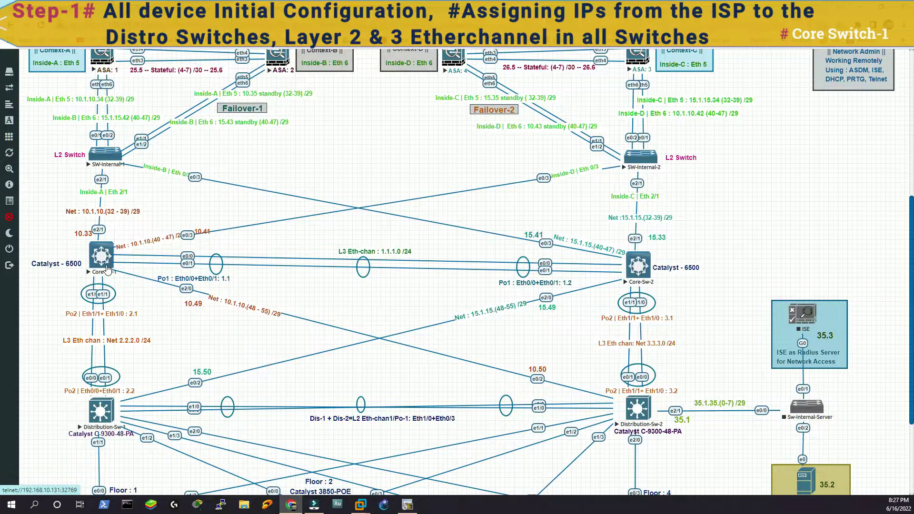
{"action": "scroll", "coordinate": [639, 280], "scroll_direction": "up", "scroll_amount": 3}
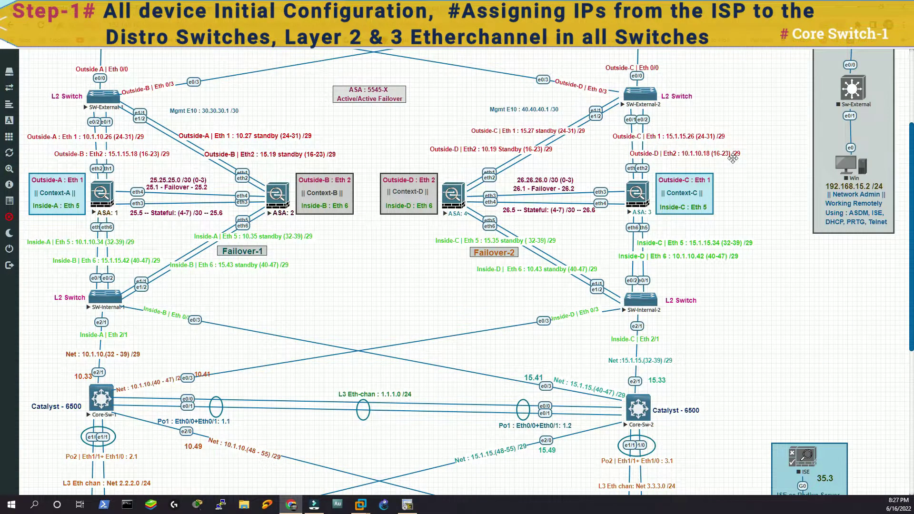
{"action": "scroll", "coordinate": [779, 274], "scroll_direction": "up", "scroll_amount": 1}
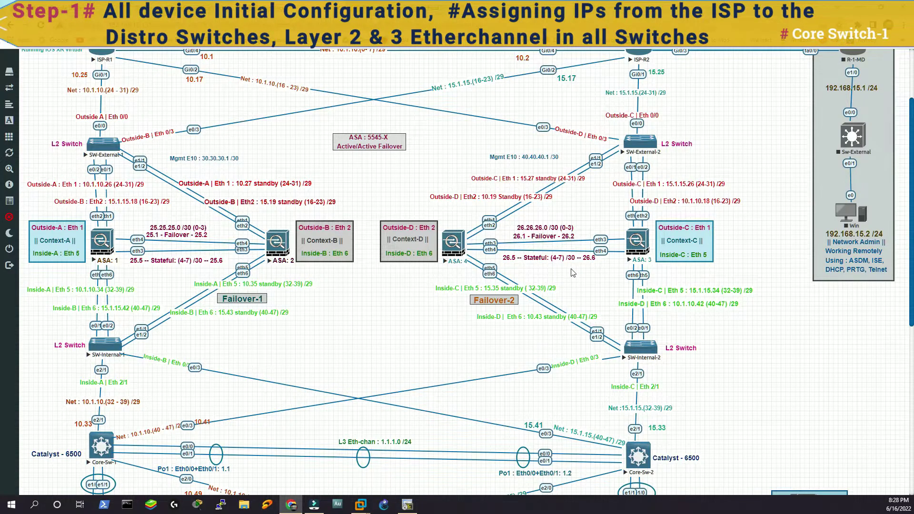
{"action": "scroll", "coordinate": [672, 412], "scroll_direction": "down", "scroll_amount": 4}
{"action": "scroll", "coordinate": [672, 412], "scroll_direction": "down", "scroll_amount": 3}
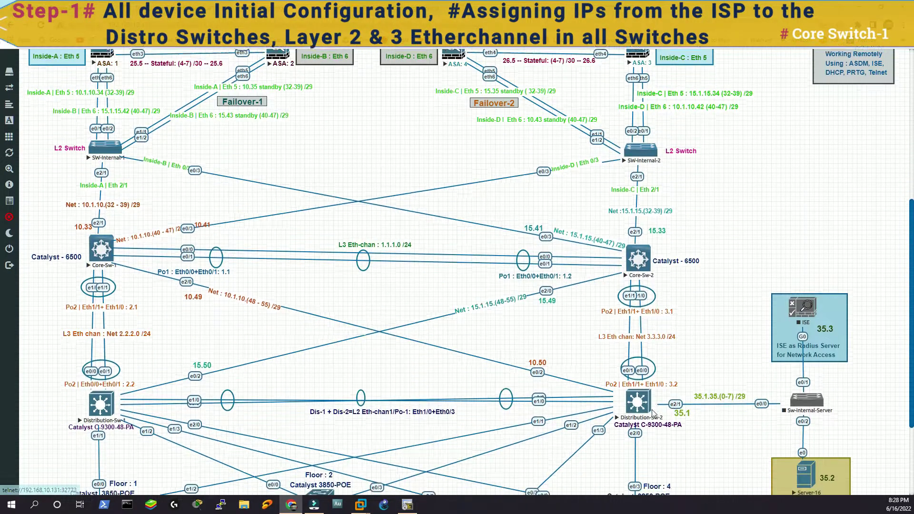
{"action": "scroll", "coordinate": [631, 390], "scroll_direction": "up", "scroll_amount": 7}
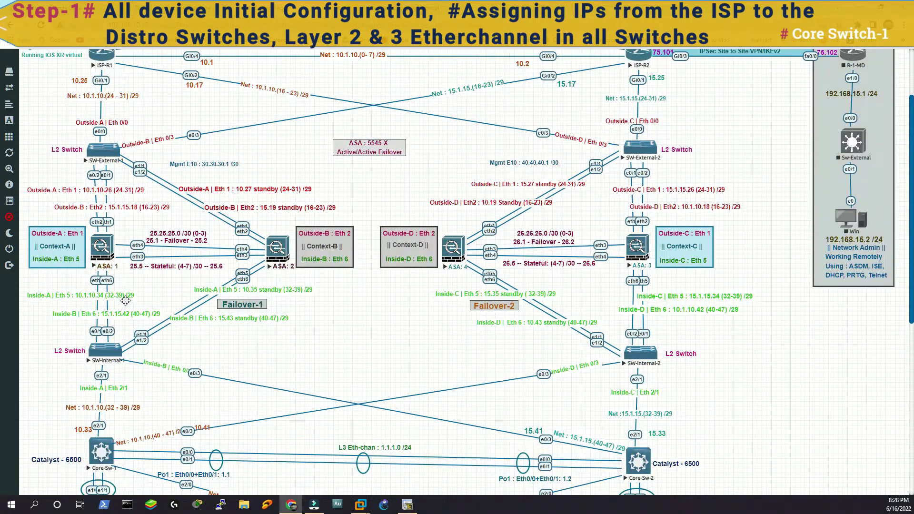
{"action": "scroll", "coordinate": [85, 335], "scroll_direction": "down", "scroll_amount": 3}
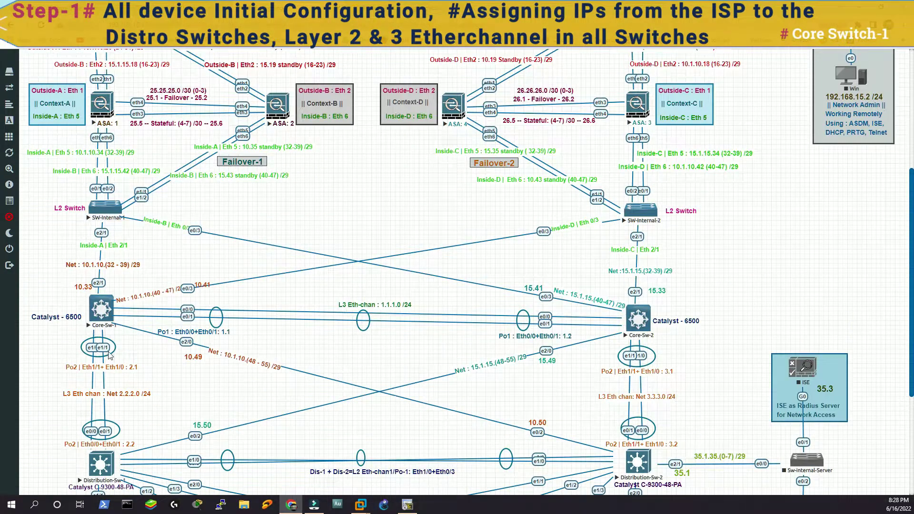
Step: Open the Core-Sw-1 console session, place its window over the diagram and activate the prompt
{"action": "left_click", "coordinate": [105, 313]}
{"action": "left_click", "coordinate": [447, 89]}
{"action": "left_click_drag", "start_coordinate": [427, 116], "coordinate": [416, 165]}
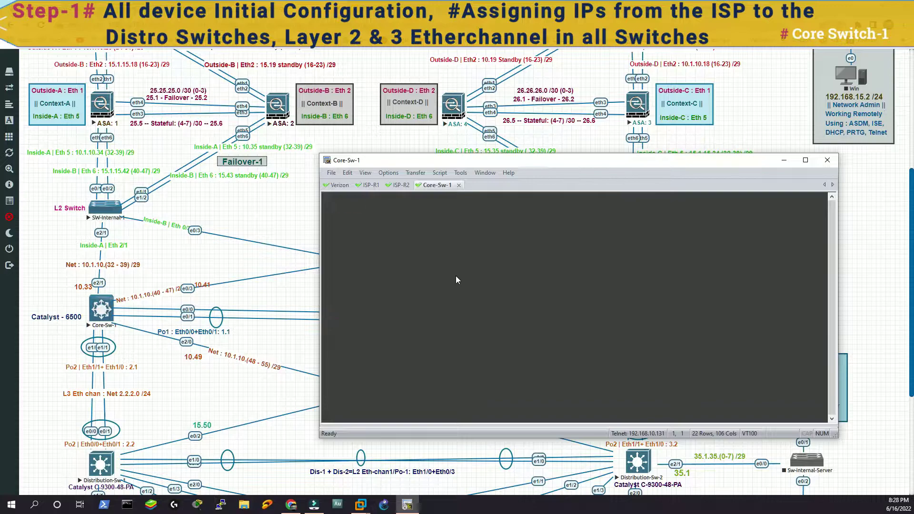
{"action": "key", "text": "Return"}
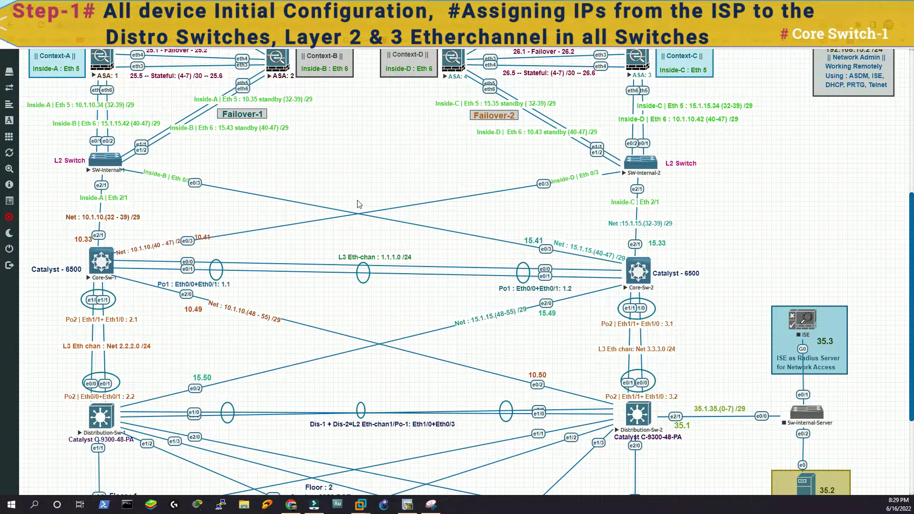
Step: Switch to Snipping Tool and capture the core and distribution part of the topology diagram
{"action": "left_click", "coordinate": [31, 504]}
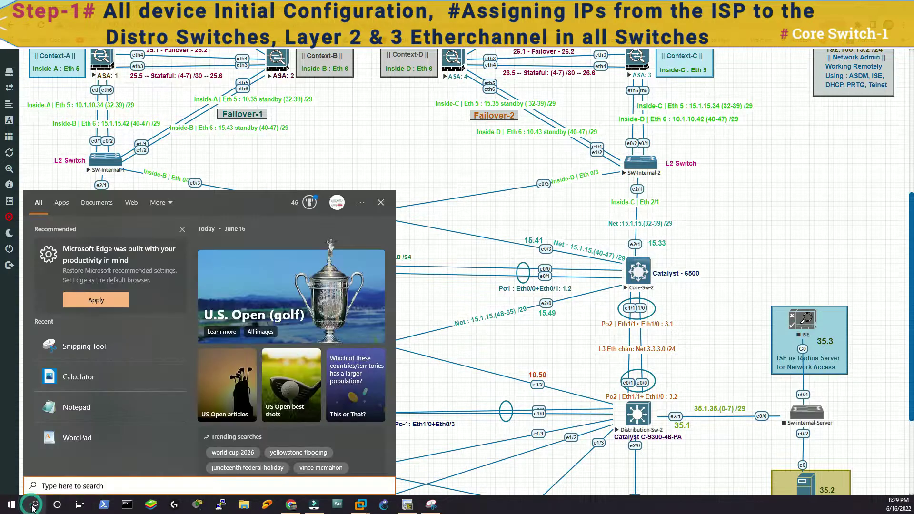
{"action": "left_click", "coordinate": [84, 347]}
{"action": "left_click", "coordinate": [116, 296]}
{"action": "left_click_drag", "start_coordinate": [21, 148], "coordinate": [858, 457]}
Step: Mark Core-Sw-1 and its e0/3 address 10.41 on the snip with the red pen while following the Core-Sw1 IP assignment notes
{"action": "left_click_drag", "start_coordinate": [527, 270], "coordinate": [486, 278]}
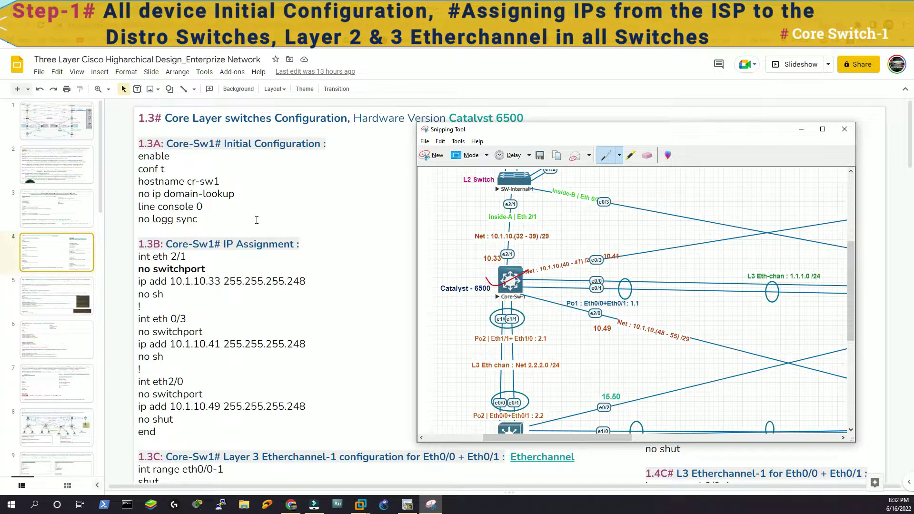
{"action": "scroll", "coordinate": [178, 231], "scroll_direction": "down", "scroll_amount": 1}
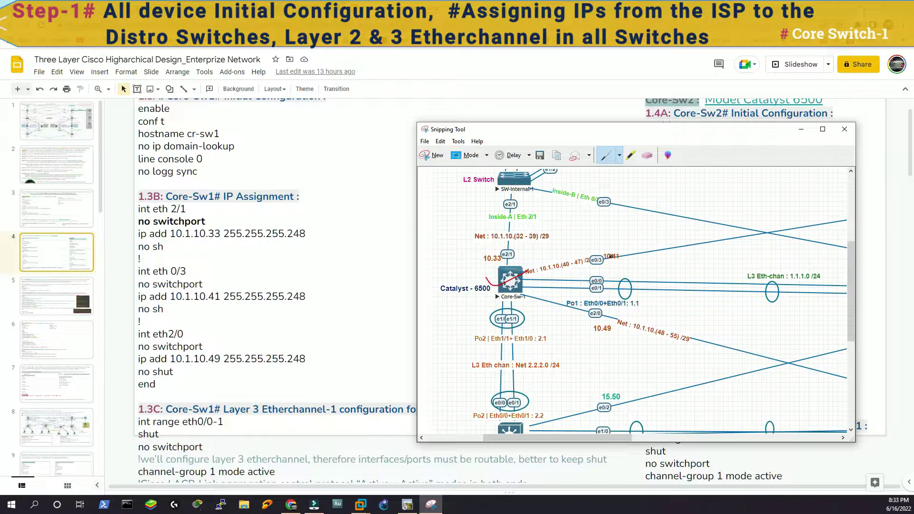
{"action": "left_click_drag", "start_coordinate": [622, 269], "coordinate": [597, 244]}
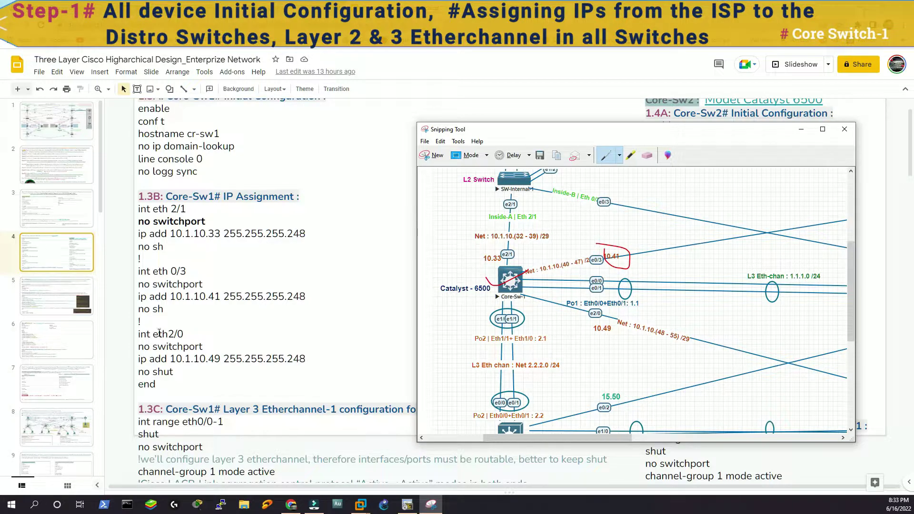
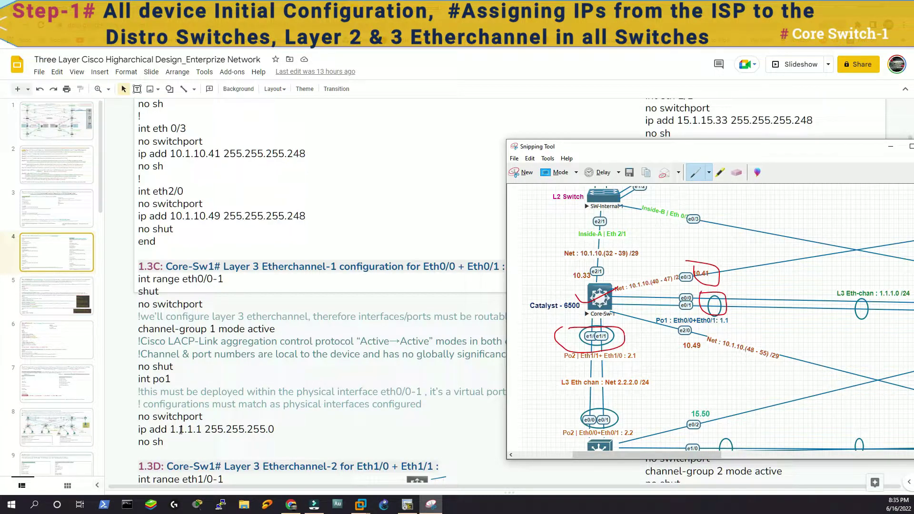
Step: Read through the Core-Sw1 notes on EtherChannels 1 and 2, unused port shutdown and OSPF interface authentication against the diagram snip
{"action": "scroll", "coordinate": [181, 430], "scroll_direction": "down", "scroll_amount": 1}
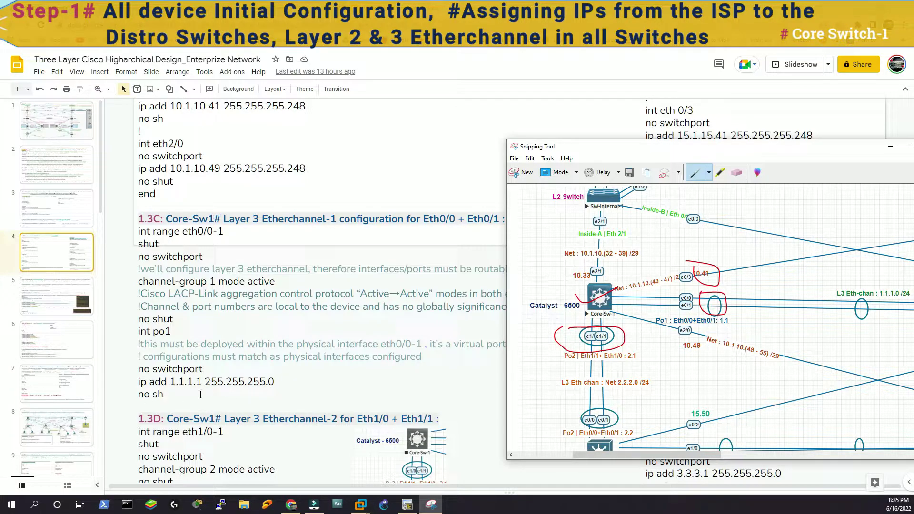
{"action": "scroll", "coordinate": [176, 264], "scroll_direction": "down", "scroll_amount": 3}
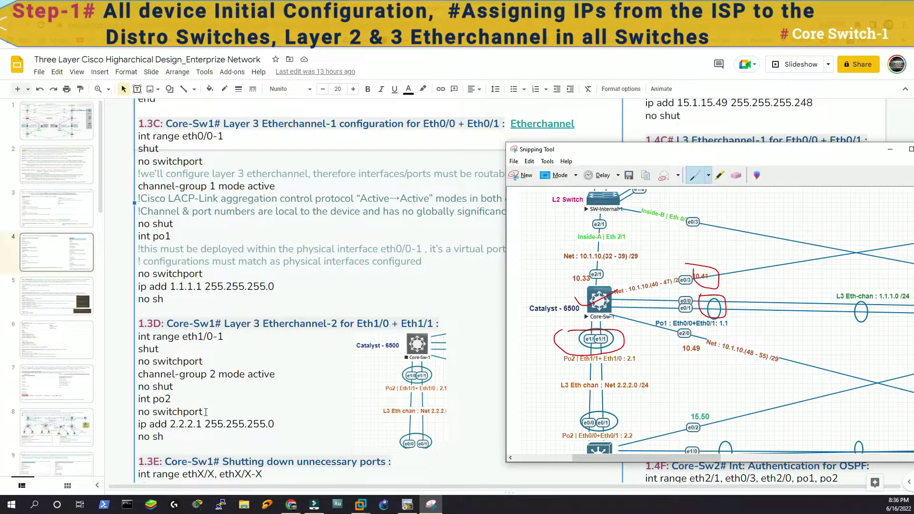
{"action": "scroll", "coordinate": [261, 256], "scroll_direction": "down", "scroll_amount": 5}
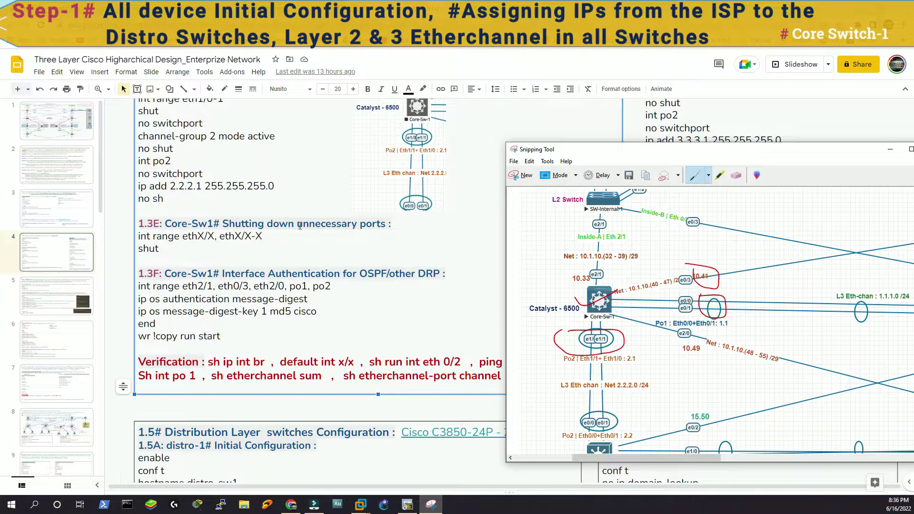
{"action": "scroll", "coordinate": [268, 235], "scroll_direction": "down", "scroll_amount": 2}
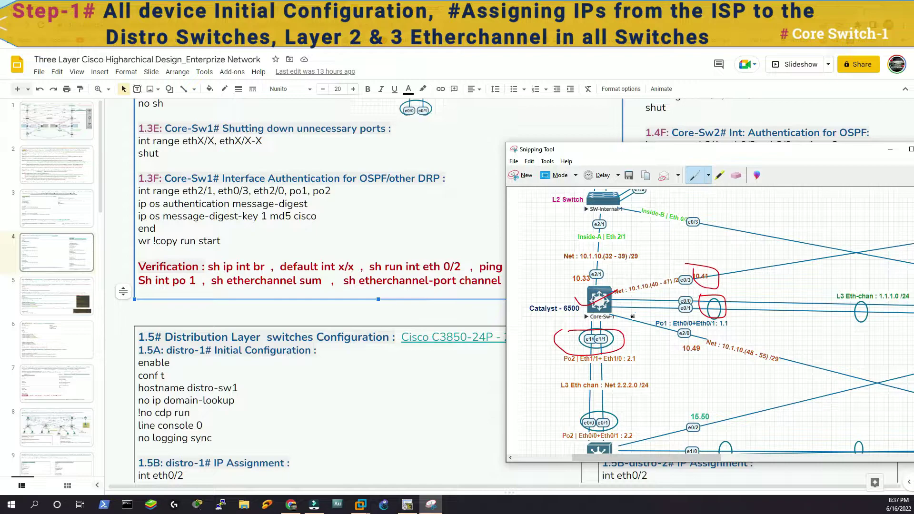
{"action": "mouse_move", "coordinate": [649, 360]}
{"action": "left_mouse_down"}
{"action": "mouse_move", "coordinate": [574, 276]}
{"action": "mouse_move", "coordinate": [642, 349]}
{"action": "mouse_move", "coordinate": [632, 363]}
{"action": "left_mouse_up"}
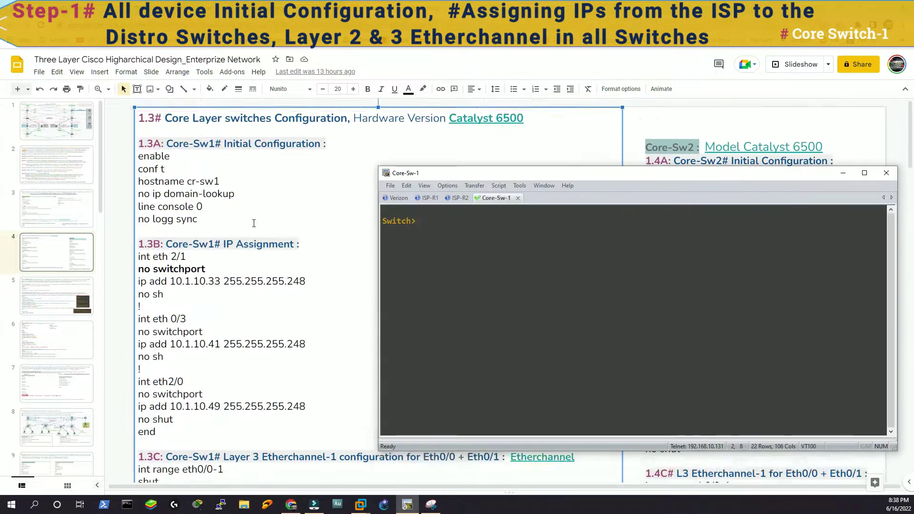
Step: Copy the Core-Sw1 initial configuration notes into its console, setting hostname cr-sw1, no ip domain-lookup and no logg sync on line console 0
{"action": "left_click_drag", "start_coordinate": [204, 222], "coordinate": [124, 160]}
{"action": "right_click", "coordinate": [159, 174]}
{"action": "left_click", "coordinate": [186, 200]}
{"action": "right_click", "coordinate": [444, 272]}
{"action": "key", "text": "Return"}
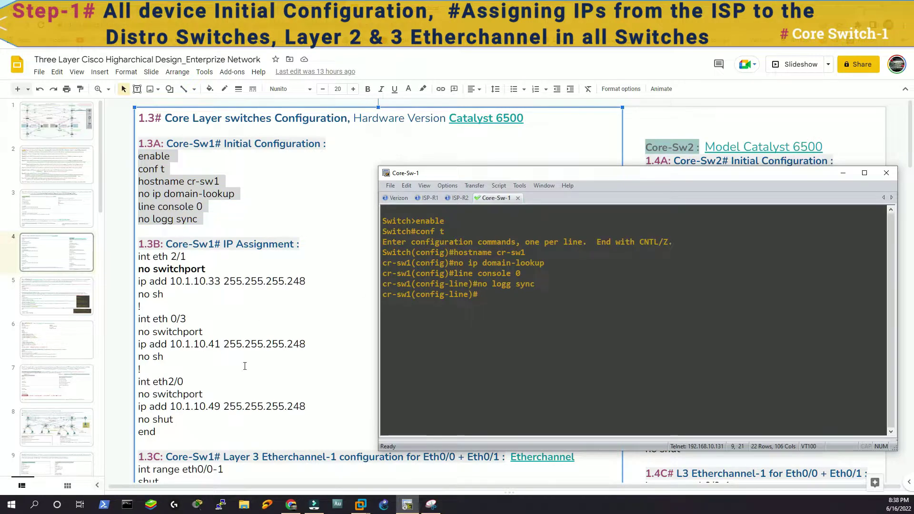
Step: Apply the Core-Sw1 IP notes: eth 2/1 as 10.1.10.33, eth 0/3 as 10.1.10.41 and eth2/0 as 10.1.10.49, mask 255.255.255.248
{"action": "left_click_drag", "start_coordinate": [164, 433], "coordinate": [135, 255]}
{"action": "right_click", "coordinate": [169, 254]}
{"action": "left_click", "coordinate": [192, 267]}
{"action": "right_click", "coordinate": [512, 328]}
{"action": "key", "text": "Return"}
Step: Enter configuration mode on cr-sw1 and apply shut and no switchport to interface range eth0/0-1 from the EtherChannel-1 notes
{"action": "scroll", "coordinate": [226, 313], "scroll_direction": "down", "scroll_amount": 4}
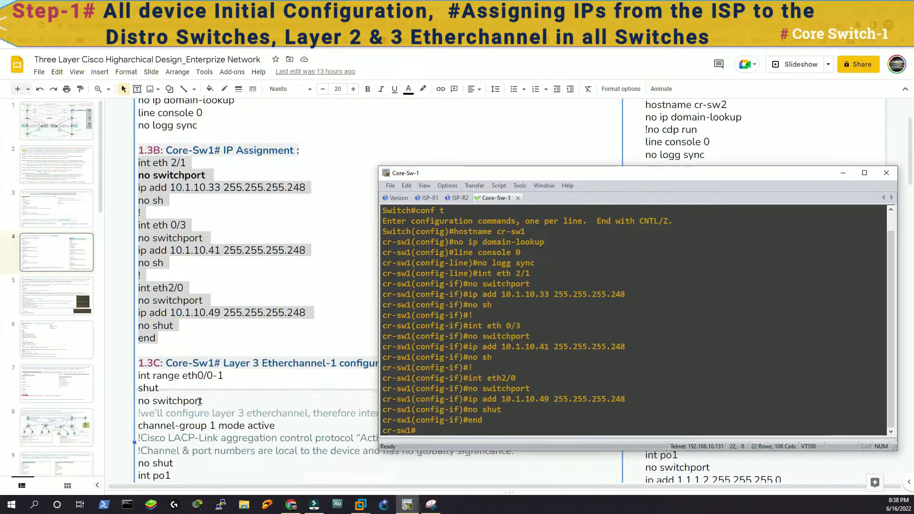
{"action": "left_click_drag", "start_coordinate": [214, 304], "coordinate": [137, 279]}
{"action": "right_click", "coordinate": [147, 285]}
{"action": "left_click", "coordinate": [179, 267]}
{"action": "left_click", "coordinate": [447, 305]}
{"action": "type", "text": "conf t"}
{"action": "key", "text": "Return"}
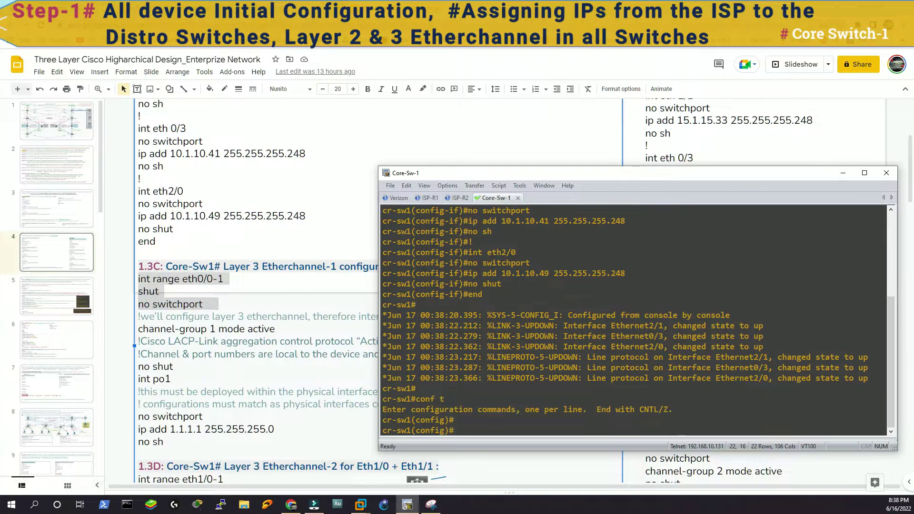
{"action": "left_click", "coordinate": [406, 185]}
{"action": "left_click", "coordinate": [433, 305]}
{"action": "right_click", "coordinate": [229, 285]}
{"action": "left_click", "coordinate": [252, 209]}
{"action": "right_click", "coordinate": [476, 295]}
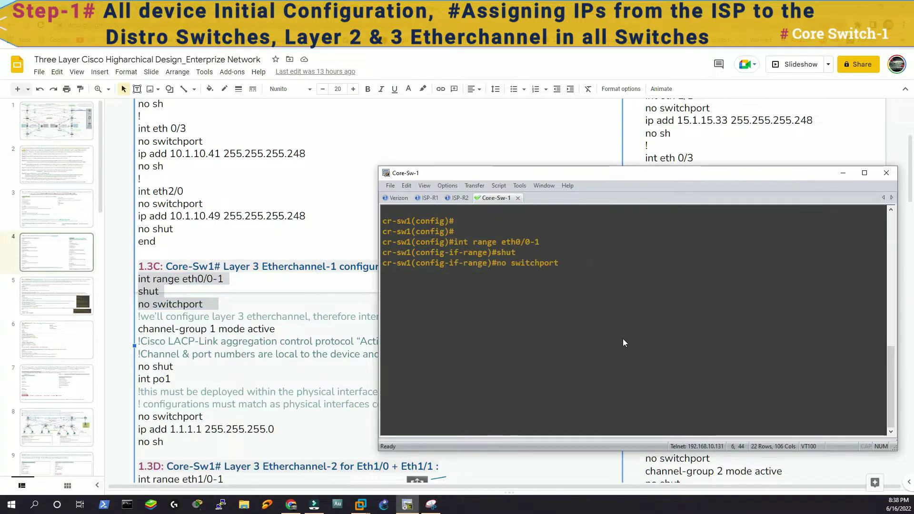
Step: Assign the eth0/0-1 range to channel-group 1 in active mode, enable the ports and enter interface po1
{"action": "left_click_drag", "start_coordinate": [279, 328], "coordinate": [138, 328]}
{"action": "right_click", "coordinate": [153, 329]}
{"action": "left_click", "coordinate": [185, 99]}
{"action": "right_click", "coordinate": [508, 359]}
{"action": "left_click_drag", "start_coordinate": [179, 379], "coordinate": [128, 370]}
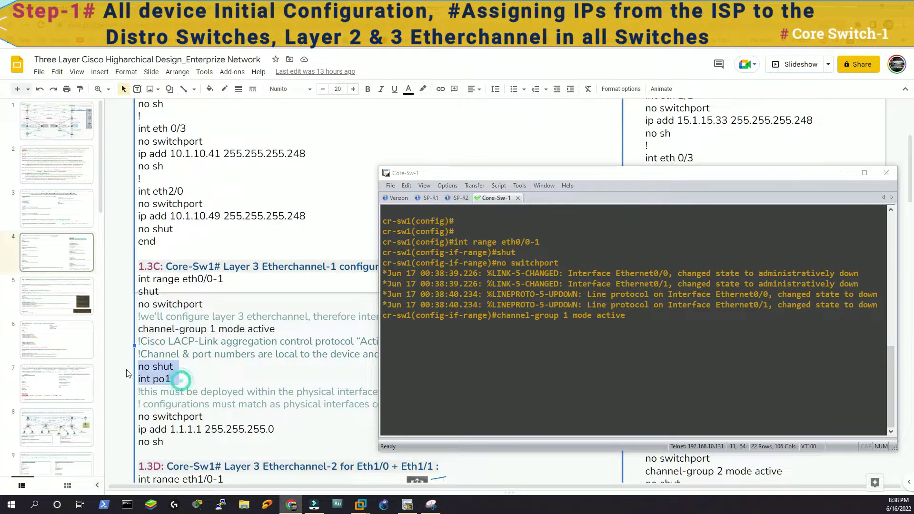
{"action": "right_click", "coordinate": [165, 379]}
{"action": "left_click", "coordinate": [190, 147]}
{"action": "right_click", "coordinate": [515, 352]}
{"action": "key", "text": "Return"}
{"action": "right_click", "coordinate": [566, 350]}
{"action": "key", "text": "Return"}
Step: Make po1 a routed port with address 1.1.1.1 255.255.255.0 and enable it, using the notes
{"action": "left_click_drag", "start_coordinate": [138, 416], "coordinate": [169, 444]}
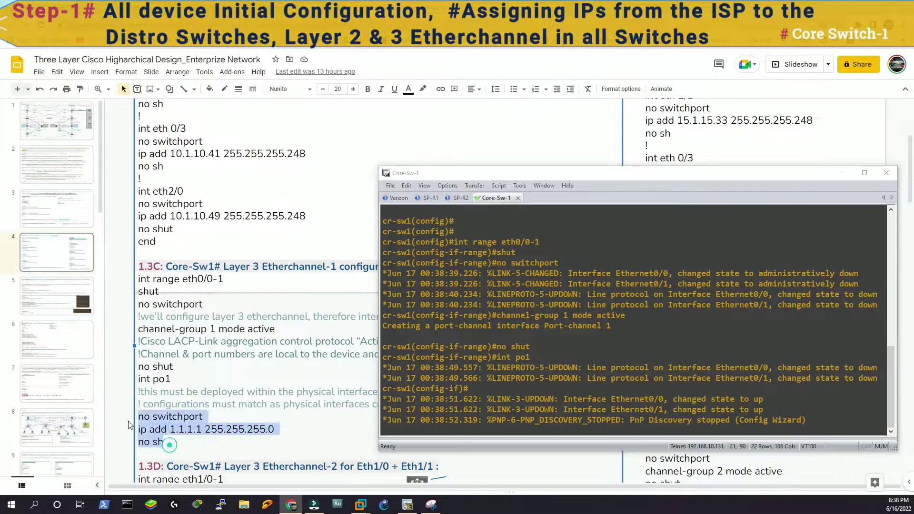
{"action": "right_click", "coordinate": [153, 427]}
{"action": "left_click", "coordinate": [185, 197]}
{"action": "left_click", "coordinate": [611, 286]}
{"action": "key", "text": "Return"}
{"action": "key", "text": "Return"}
{"action": "key", "text": "Return"}
{"action": "right_click", "coordinate": [612, 286]}
{"action": "key", "text": "Return"}
Step: Apply the EtherChannel-2 notes: bundle eth1/0-1 in channel-group 2 active and set routed interface po2 to 2.2.2.1 255.255.255.0
{"action": "scroll", "coordinate": [302, 434], "scroll_direction": "down", "scroll_amount": 4}
{"action": "left_click_drag", "start_coordinate": [174, 392], "coordinate": [119, 296]}
{"action": "right_click", "coordinate": [157, 301]}
{"action": "left_click", "coordinate": [208, 268]}
{"action": "right_click", "coordinate": [587, 418]}
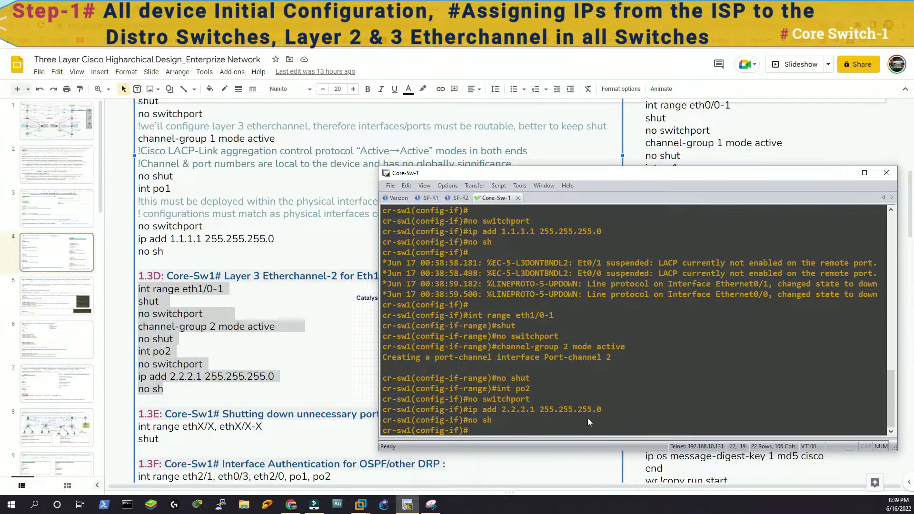
Step: Leave the interface mode and apply OSPF message-digest authentication with its MD5 key to eth2/1, eth0/3, eth2/0, po1 and po2
{"action": "scroll", "coordinate": [257, 285], "scroll_direction": "down", "scroll_amount": 2}
{"action": "key", "text": "Return"}
{"action": "key", "text": "Return"}
{"action": "type", "text": "ex"}
{"action": "key", "text": "Return"}
{"action": "left_click_drag", "start_coordinate": [157, 419], "coordinate": [138, 381]}
{"action": "right_click", "coordinate": [162, 384]}
{"action": "left_click", "coordinate": [203, 165]}
{"action": "right_click", "coordinate": [552, 396]}
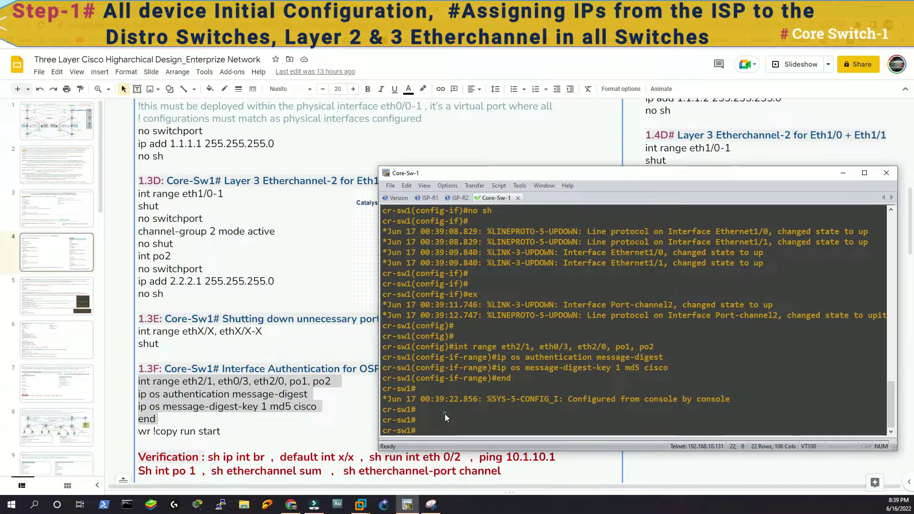
Step: Run sh ip int br on cr-sw1 and place the console so the core switch links on the diagram stay in view
{"action": "type", "text": "sh ip  int br"}
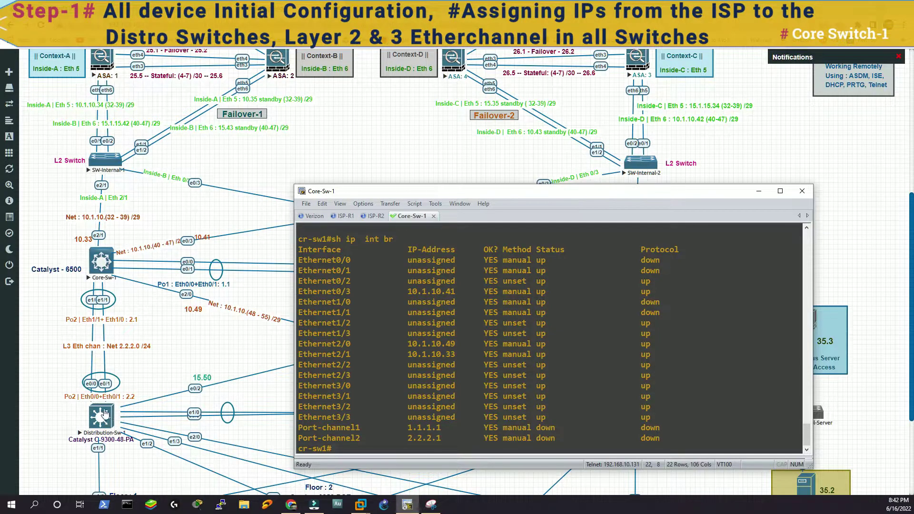
{"action": "left_click_drag", "start_coordinate": [595, 192], "coordinate": [419, 297]}
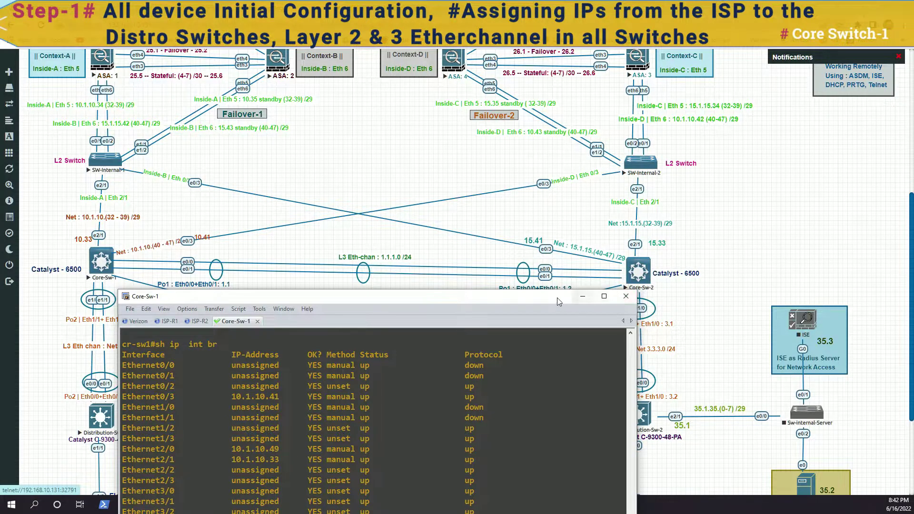
{"action": "left_click_drag", "start_coordinate": [557, 296], "coordinate": [567, 203]}
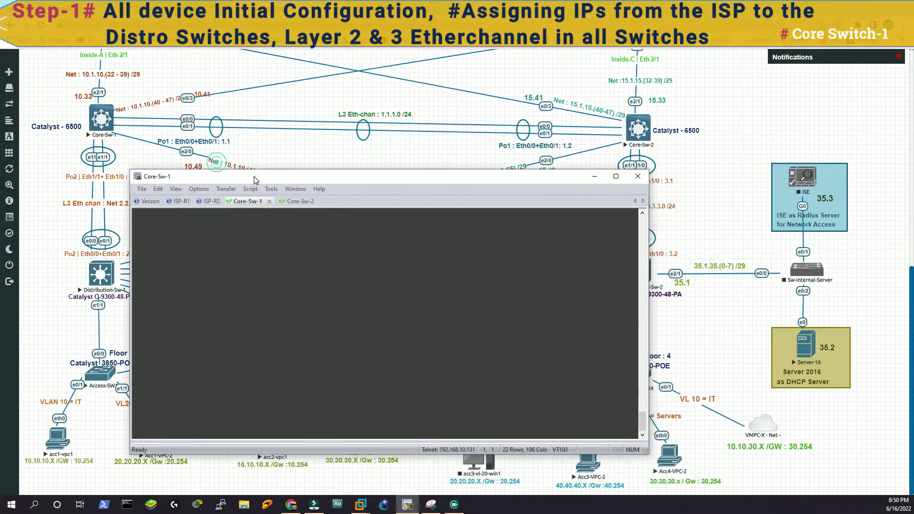
Step: Activate the cr-sw1 prompt and display the complete output of sh etherchannel sum
{"action": "left_click", "coordinate": [253, 364]}
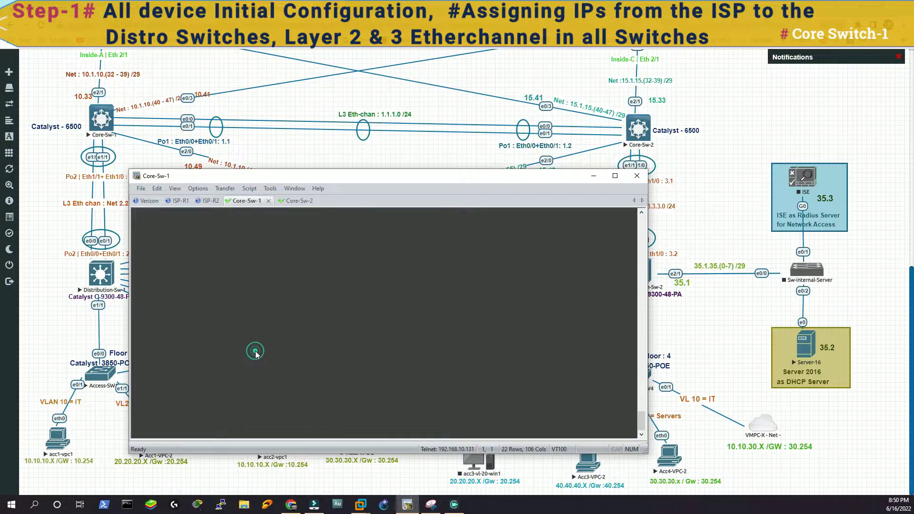
{"action": "key", "text": "Return"}
{"action": "key", "text": "Return"}
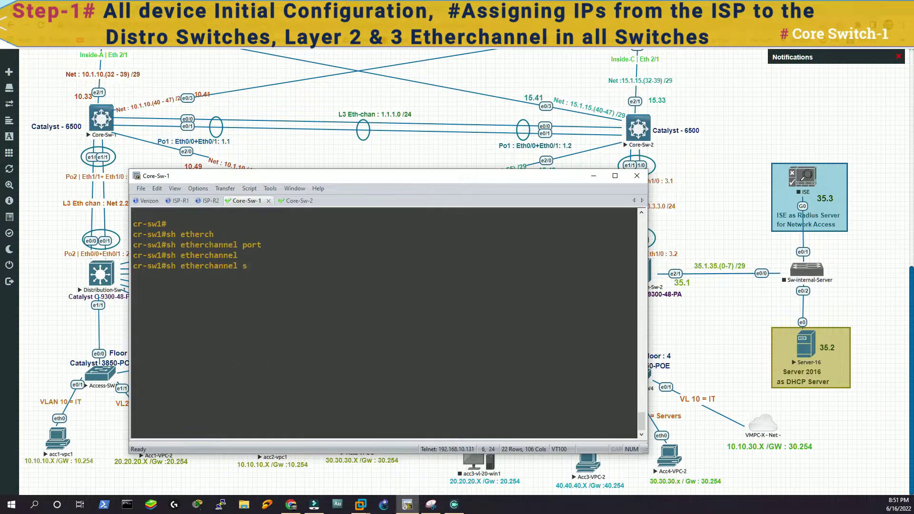
{"action": "type", "text": "um"}
{"action": "key", "text": "Return"}
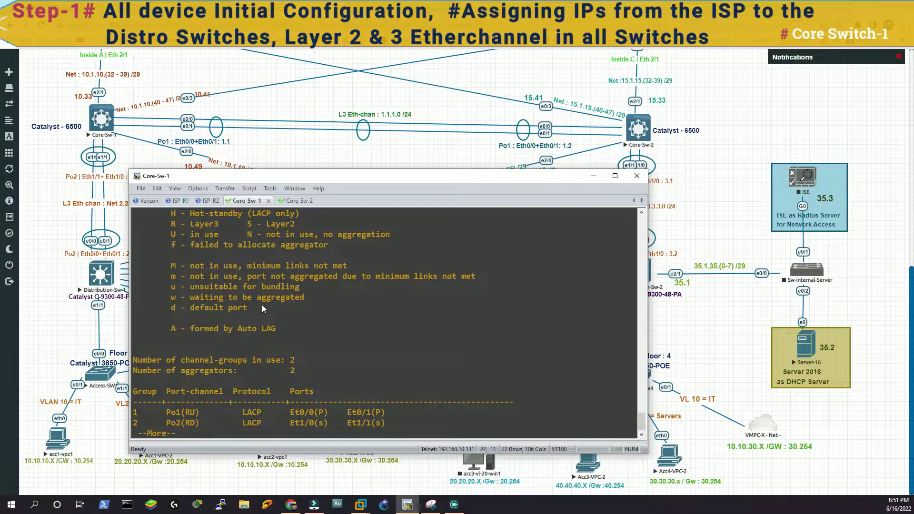
{"action": "key", "text": "space"}
Step: Examine the EtherChannel summary's channel-group and aggregator lines, and compare the Po1 and Po2 status codes with the flags legend
{"action": "left_click_drag", "start_coordinate": [184, 350], "coordinate": [280, 356]}
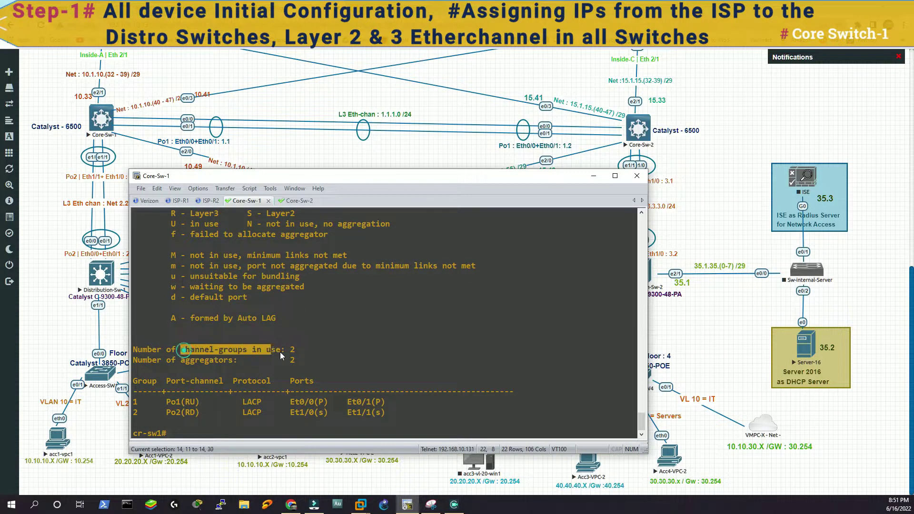
{"action": "left_click", "coordinate": [150, 367]}
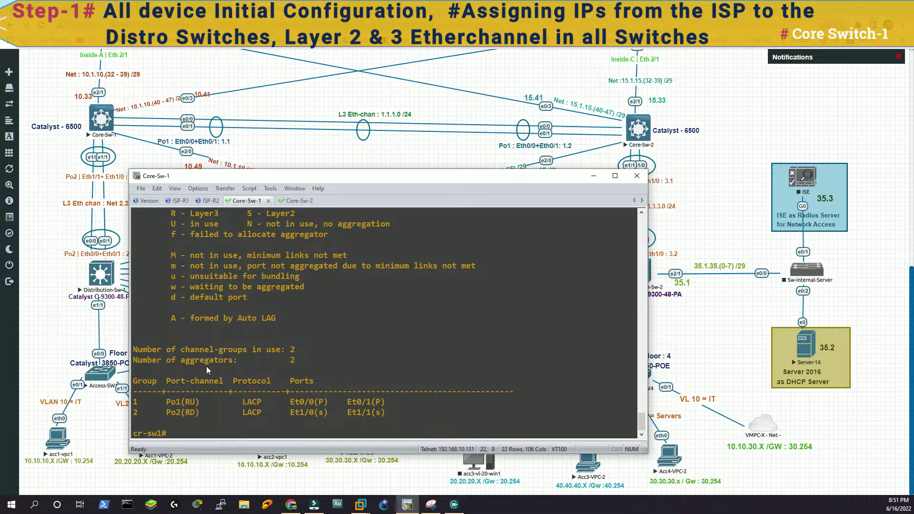
{"action": "double_click", "coordinate": [290, 359]}
{"action": "scroll", "coordinate": [213, 325], "scroll_direction": "up", "scroll_amount": 1}
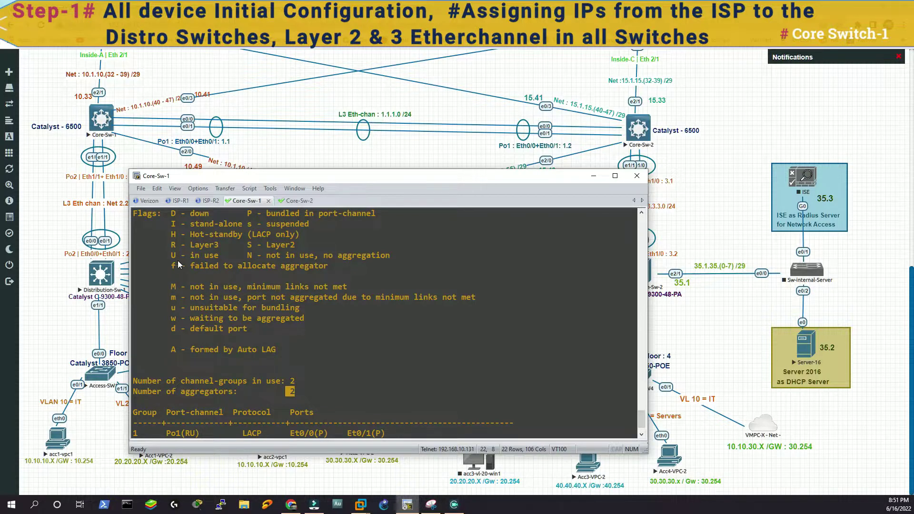
{"action": "scroll", "coordinate": [214, 407], "scroll_direction": "down", "scroll_amount": 1}
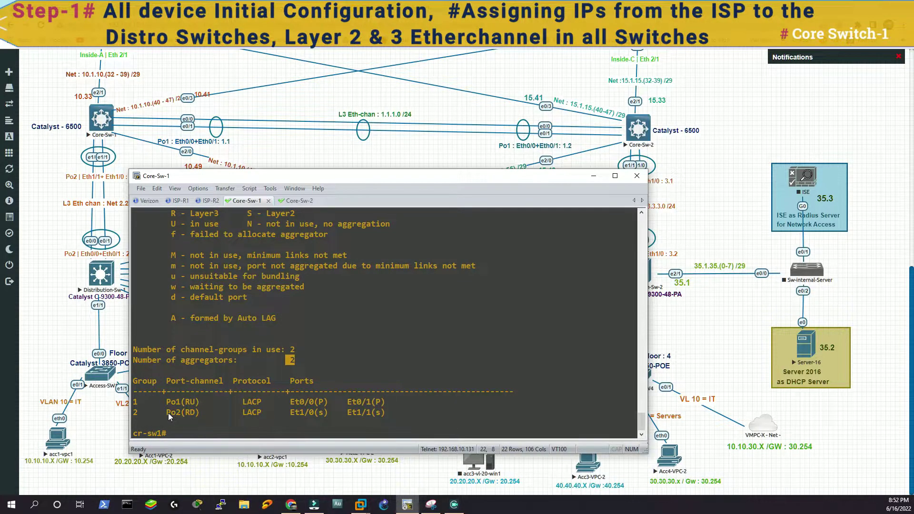
{"action": "left_click_drag", "start_coordinate": [167, 412], "coordinate": [204, 411]}
{"action": "scroll", "coordinate": [193, 302], "scroll_direction": "up", "scroll_amount": 1}
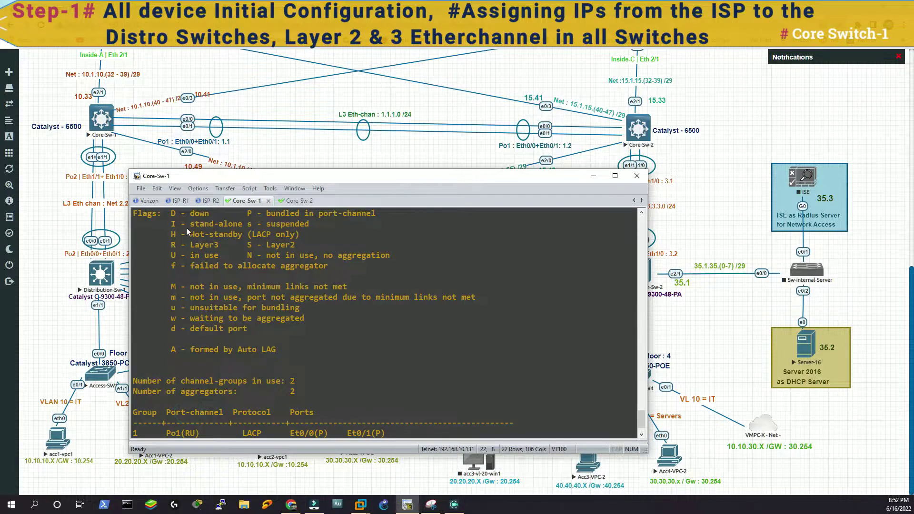
{"action": "left_click", "coordinate": [233, 402]}
{"action": "scroll", "coordinate": [240, 413], "scroll_direction": "down", "scroll_amount": 1}
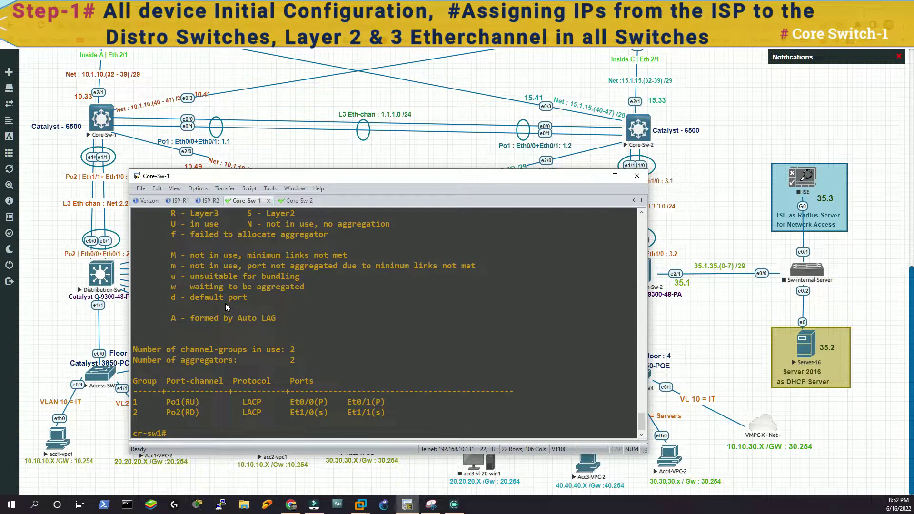
Step: Run sh etherchannel port-channel on cr-sw1, enlarge the console and read the Po1 and Po2 details
{"action": "left_click_drag", "start_coordinate": [187, 175], "coordinate": [281, 148]}
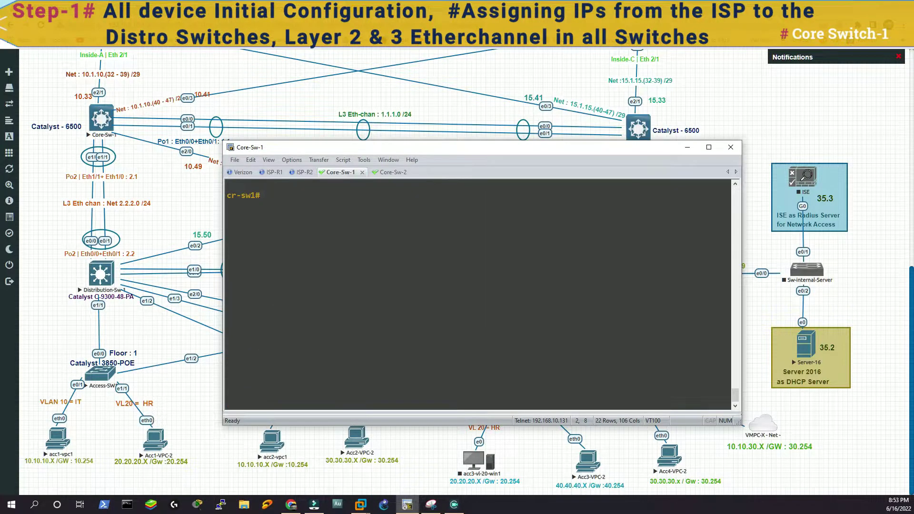
{"action": "type", "text": "sh etherchannel port-channel"}
{"action": "key", "text": "Return"}
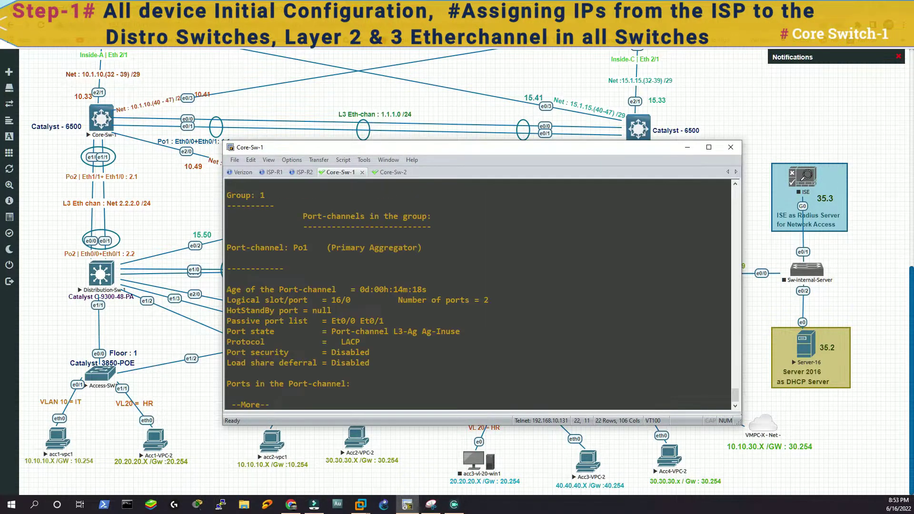
{"action": "key", "text": "space"}
{"action": "scroll", "coordinate": [438, 294], "scroll_direction": "up", "scroll_amount": 5}
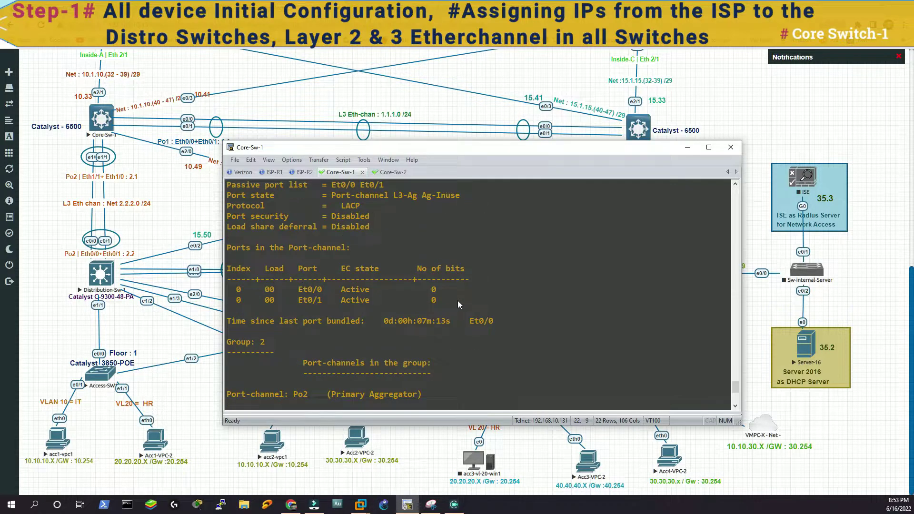
{"action": "left_click_drag", "start_coordinate": [688, 424], "coordinate": [717, 485]}
{"action": "scroll", "coordinate": [373, 321], "scroll_direction": "down", "scroll_amount": 5}
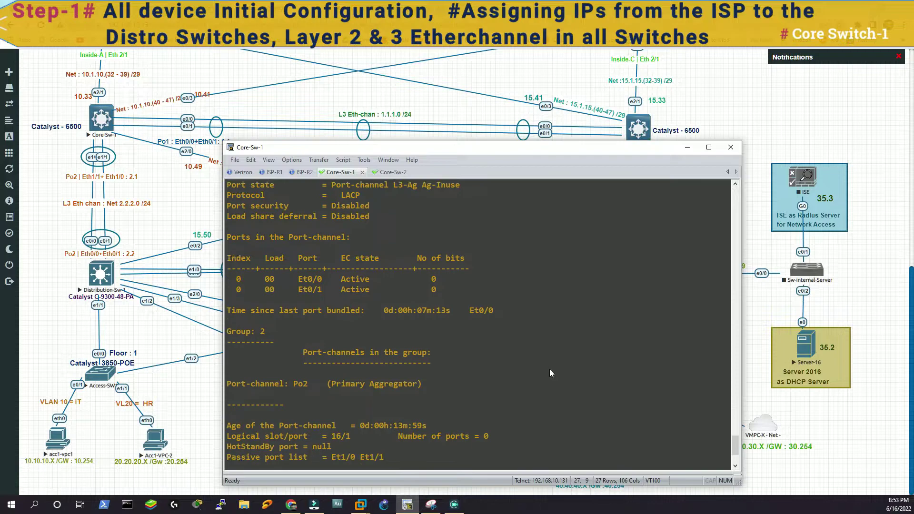
{"action": "scroll", "coordinate": [551, 377], "scroll_direction": "down", "scroll_amount": 1}
{"action": "scroll", "coordinate": [551, 374], "scroll_direction": "up", "scroll_amount": 2}
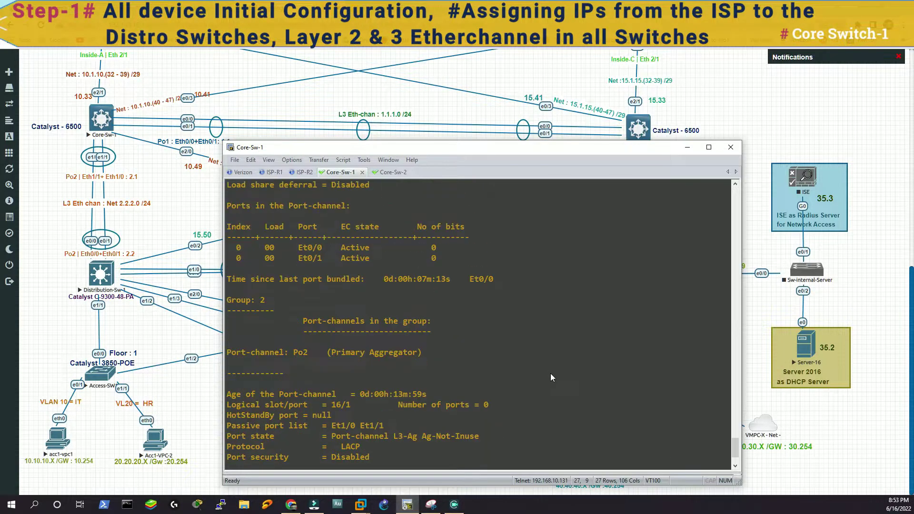
{"action": "scroll", "coordinate": [550, 374], "scroll_direction": "up", "scroll_amount": 2}
{"action": "scroll", "coordinate": [551, 374], "scroll_direction": "down", "scroll_amount": 2}
{"action": "scroll", "coordinate": [551, 377], "scroll_direction": "down", "scroll_amount": 2}
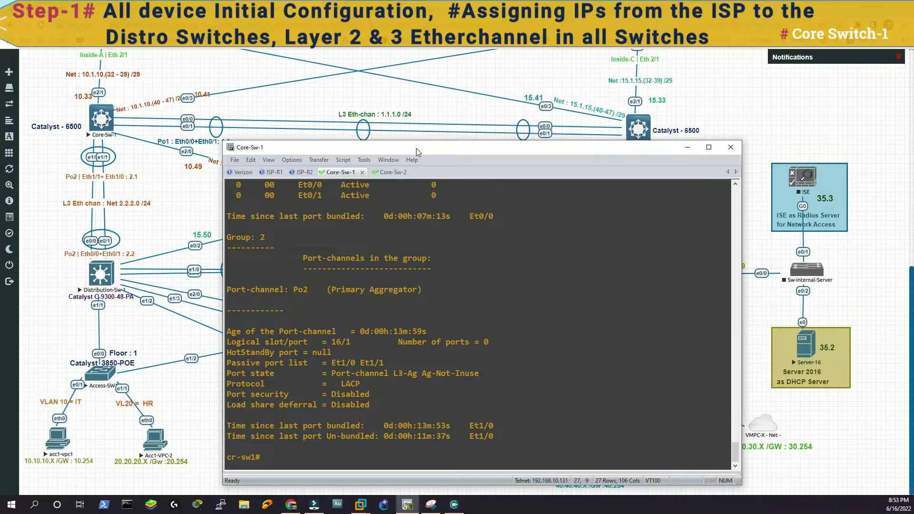
Step: Move the console clear of the core links and save the cr-sw1 configuration with wr
{"action": "left_click_drag", "start_coordinate": [416, 148], "coordinate": [411, 181]}
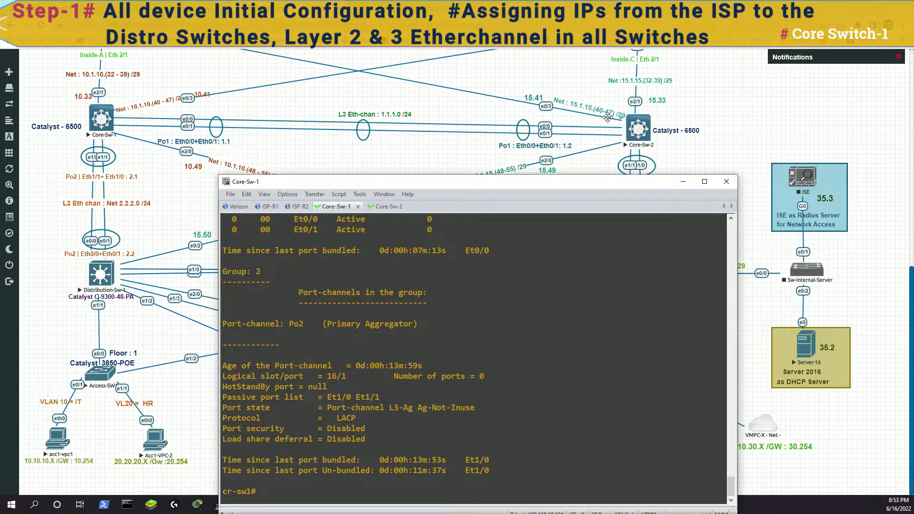
{"action": "type", "text": "wr"}
{"action": "key", "text": "Return"}
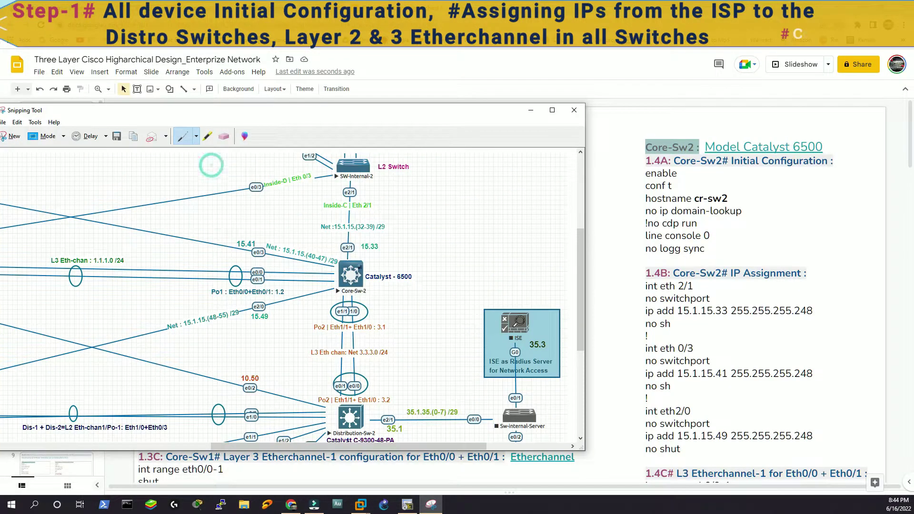
Step: Circle Core-Sw-2 and its Po2 and Po1 port pairs on the topology snip, comparing them with the 1.4 configuration notes
{"action": "mouse_move", "coordinate": [364, 259]}
{"action": "left_mouse_down"}
{"action": "mouse_move", "coordinate": [319, 285]}
{"action": "mouse_move", "coordinate": [354, 253]}
{"action": "left_mouse_up"}
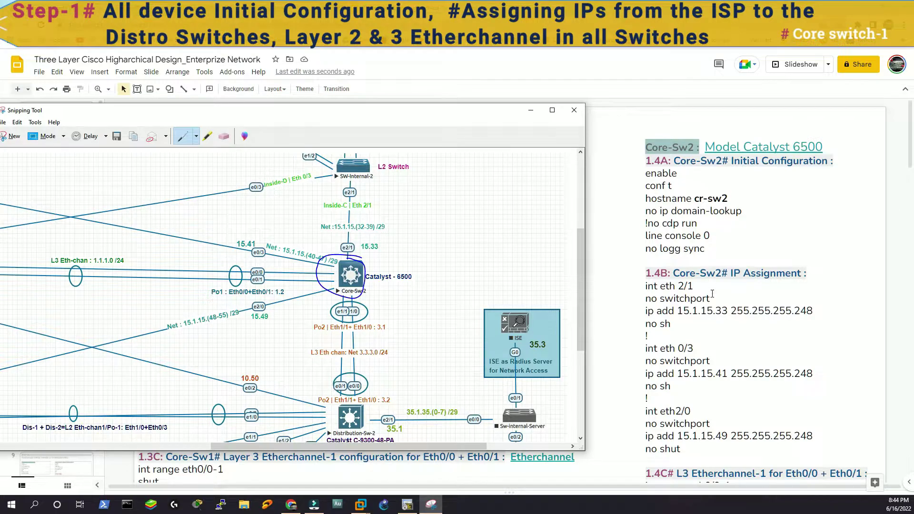
{"action": "scroll", "coordinate": [697, 315], "scroll_direction": "down", "scroll_amount": 1}
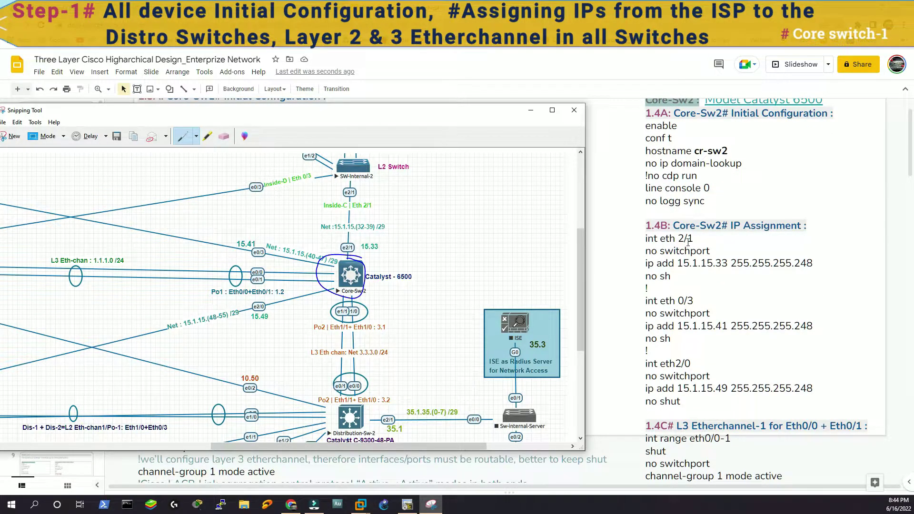
{"action": "scroll", "coordinate": [688, 242], "scroll_direction": "down", "scroll_amount": 1}
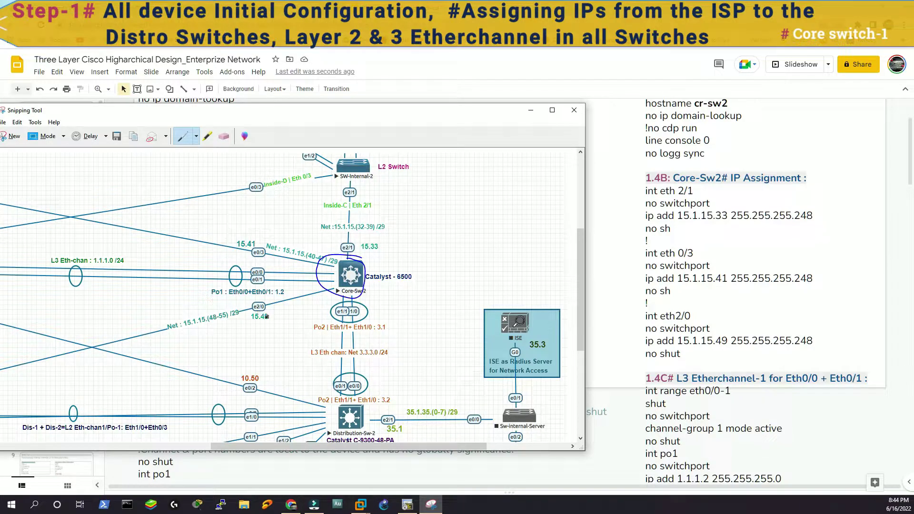
{"action": "mouse_move", "coordinate": [380, 341]}
{"action": "left_mouse_down"}
{"action": "mouse_move", "coordinate": [331, 320]}
{"action": "mouse_move", "coordinate": [379, 310]}
{"action": "mouse_move", "coordinate": [336, 323]}
{"action": "mouse_move", "coordinate": [330, 315]}
{"action": "left_mouse_up"}
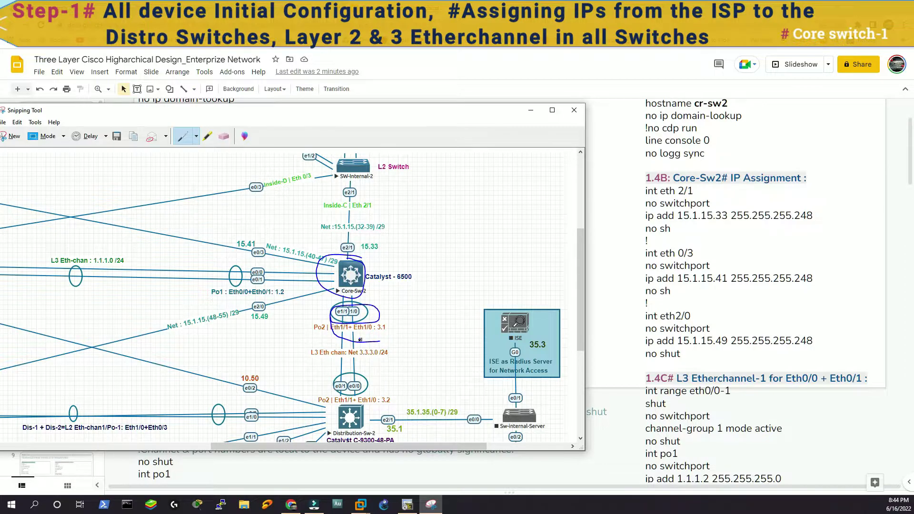
{"action": "mouse_move", "coordinate": [269, 263]}
{"action": "left_mouse_down"}
{"action": "mouse_move", "coordinate": [244, 272]}
{"action": "mouse_move", "coordinate": [284, 292]}
{"action": "mouse_move", "coordinate": [262, 263]}
{"action": "left_mouse_up"}
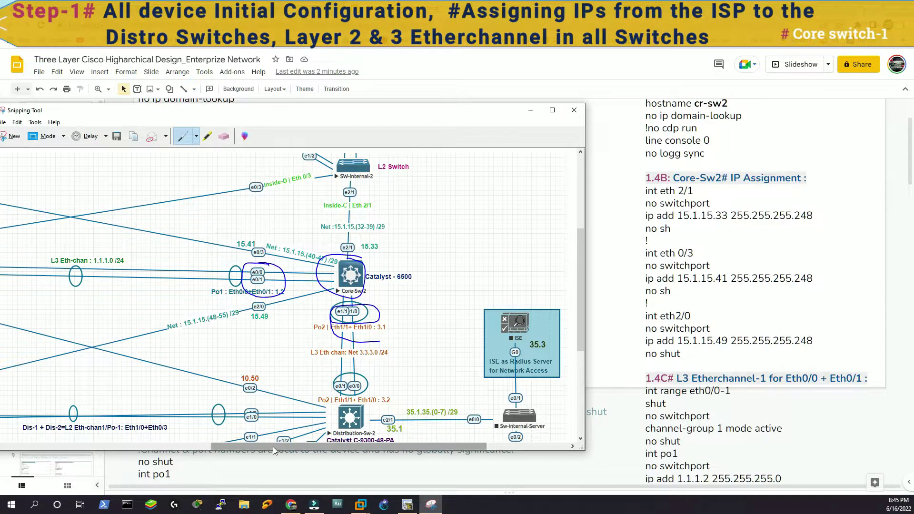
{"action": "scroll", "coordinate": [266, 276], "scroll_direction": "left", "scroll_amount": 10}
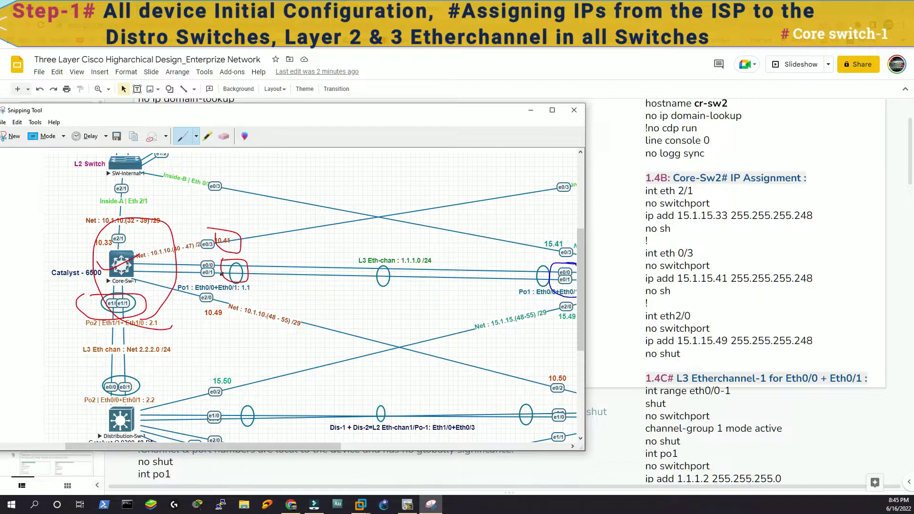
{"action": "left_click_drag", "start_coordinate": [221, 446], "coordinate": [388, 446]}
Step: Switch from the snip to the Core-Sw-2 console and apply the 1.4A initial configuration with hostname cr-sw2 and no ip domain-lookup
{"action": "left_click", "coordinate": [530, 110]}
{"action": "scroll", "coordinate": [531, 114], "scroll_direction": "up", "scroll_amount": 2}
{"action": "left_click", "coordinate": [407, 503]}
{"action": "left_click_drag", "start_coordinate": [490, 207], "coordinate": [415, 170]}
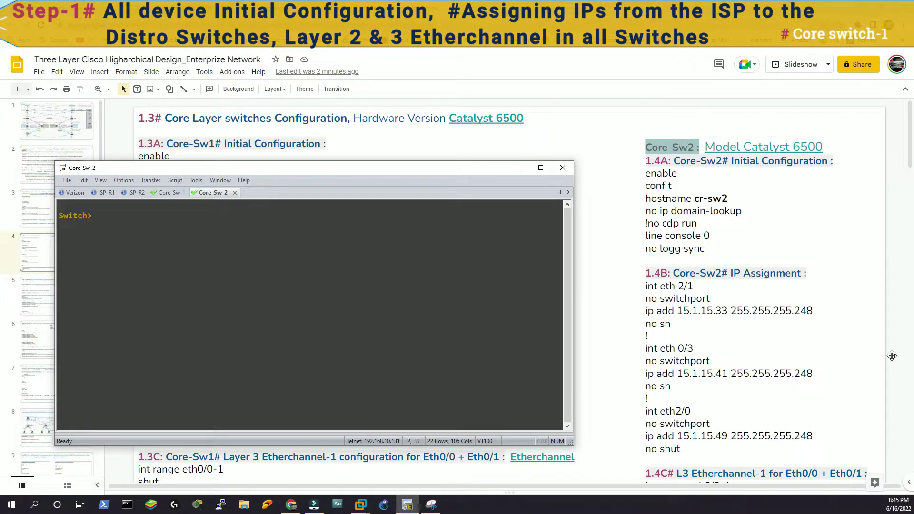
{"action": "left_click_drag", "start_coordinate": [707, 249], "coordinate": [630, 179]}
{"action": "key", "text": "ctrl+c"}
{"action": "right_click", "coordinate": [250, 276]}
Step: Apply the 1.4B routed-port addresses on cr-sw2: eth2/1 15.1.15.33, eth0/3 15.1.15.41 and eth2/0 15.1.15.49, mask 255.255.255.248
{"action": "scroll", "coordinate": [680, 380], "scroll_direction": "down", "scroll_amount": 1}
{"action": "left_click_drag", "start_coordinate": [680, 406], "coordinate": [635, 236]}
{"action": "key", "text": "ctrl+c"}
{"action": "right_click", "coordinate": [223, 337]}
Step: Apply the 1.4C Layer 3 EtherChannel on eth0/0-1, using channel-group 1 mode active and po1 address 1.1.1.2 255.255.255.0
{"action": "scroll", "coordinate": [718, 381], "scroll_direction": "down", "scroll_amount": 3}
{"action": "left_click_drag", "start_coordinate": [671, 396], "coordinate": [645, 295]}
{"action": "key", "text": "ctrl+c"}
{"action": "right_click", "coordinate": [420, 304]}
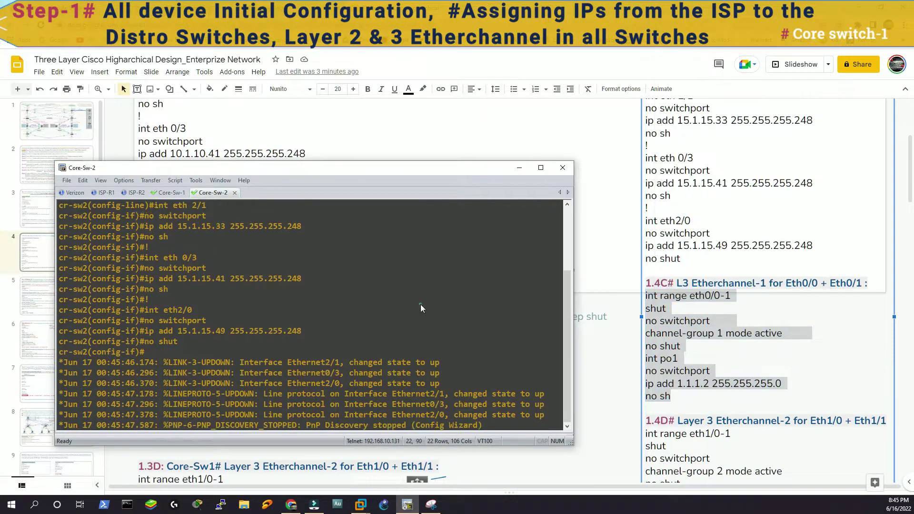
{"action": "right_click", "coordinate": [421, 308]}
Step: Apply the 1.4D Layer 3 EtherChannel on eth1/0-1, using channel-group 2 mode active and po2 address 3.3.3.1 255.255.255.0
{"action": "scroll", "coordinate": [702, 384], "scroll_direction": "down", "scroll_amount": 6}
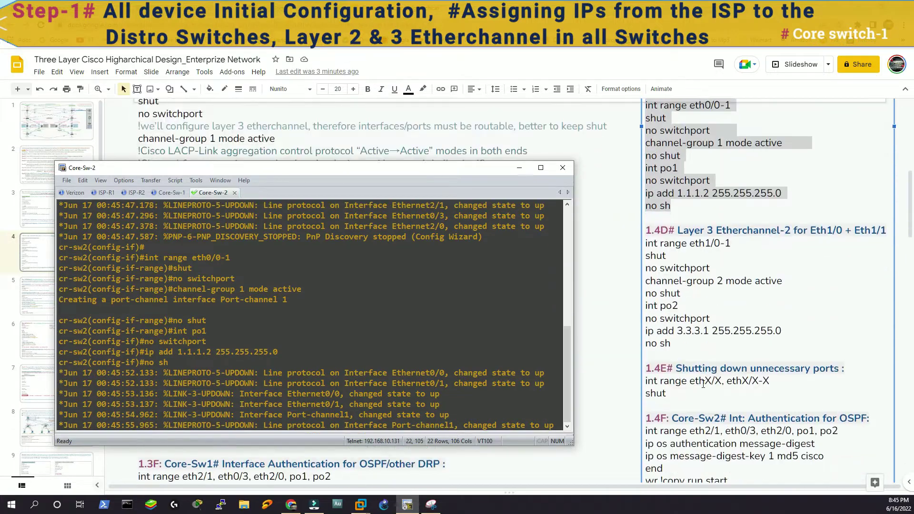
{"action": "left_click_drag", "start_coordinate": [679, 345], "coordinate": [642, 242]}
{"action": "right_click", "coordinate": [663, 243]}
{"action": "left_click", "coordinate": [707, 269]}
{"action": "left_click", "coordinate": [393, 286]}
{"action": "key", "text": "Return"}
{"action": "key", "text": "Return"}
{"action": "key", "text": "Return"}
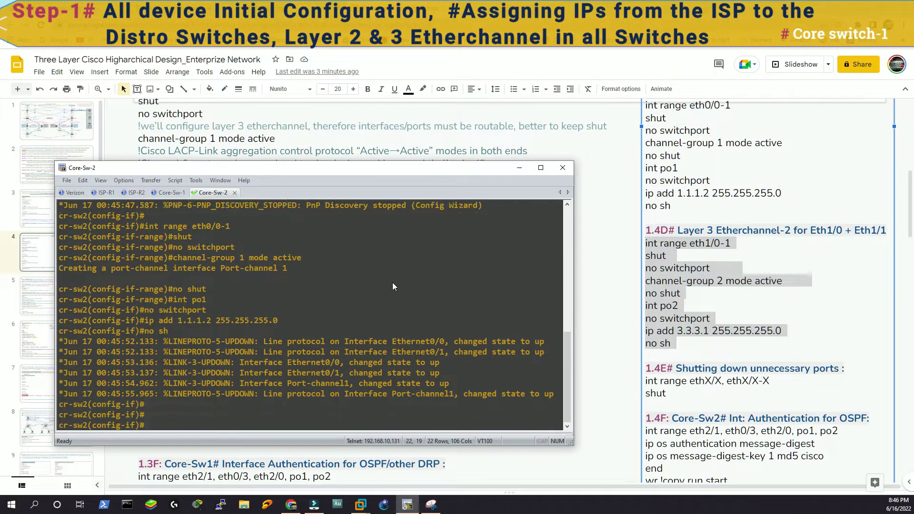
{"action": "right_click", "coordinate": [393, 286]}
Step: Apply OSPF message-digest authentication with the MD5 key from section 1.4F to eth2/1, eth0/3, eth2/0, po1 and po2, and end configuration mode
{"action": "scroll", "coordinate": [730, 391], "scroll_direction": "down", "scroll_amount": 3}
{"action": "left_click_drag", "start_coordinate": [664, 373], "coordinate": [645, 336]}
{"action": "right_click", "coordinate": [657, 342]}
{"action": "left_click", "coordinate": [693, 120]}
{"action": "left_click", "coordinate": [417, 285]}
{"action": "key", "text": "Return"}
{"action": "key", "text": "Return"}
{"action": "key", "text": "Return"}
{"action": "right_click", "coordinate": [417, 285]}
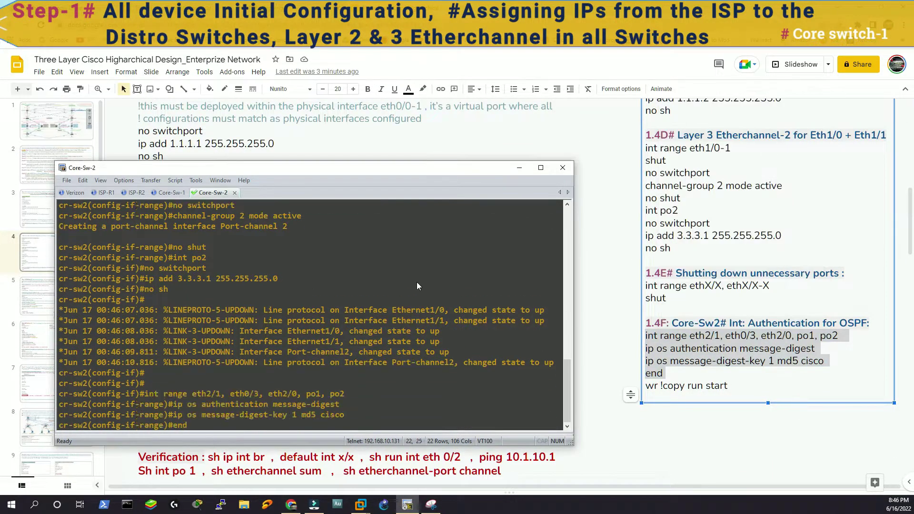
{"action": "left_click", "coordinate": [679, 374]}
{"action": "left_click", "coordinate": [375, 366]}
{"action": "key", "text": "Return"}
{"action": "key", "text": "Return"}
{"action": "key", "text": "Return"}
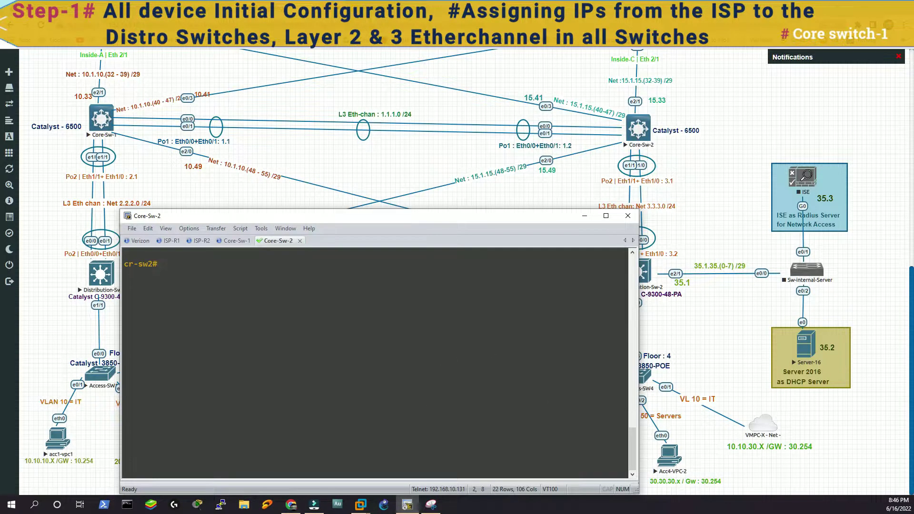
Step: Check cr-sw2's interface addresses and status with sh ip int br, and save the configuration with wr
{"action": "type", "text": "sh ip int br"}
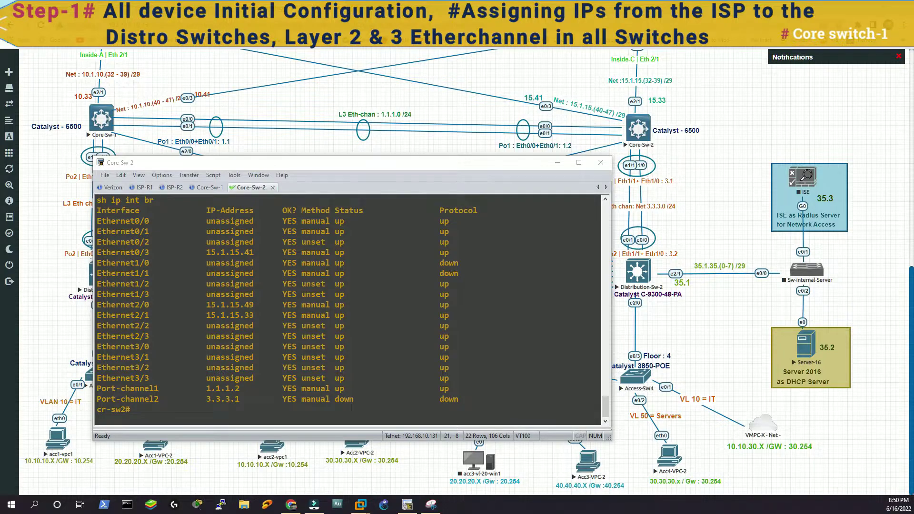
{"action": "left_click", "coordinate": [202, 411]}
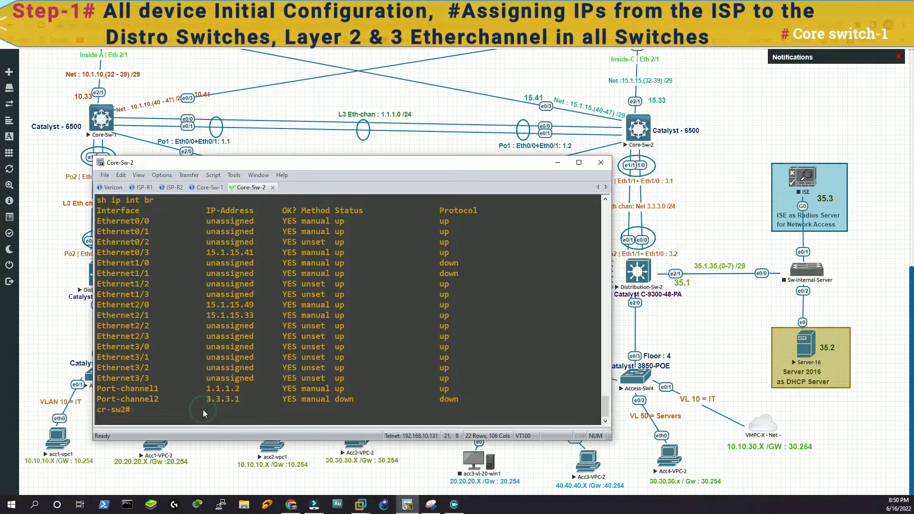
{"action": "type", "text": "wr"}
{"action": "key", "text": "Return"}
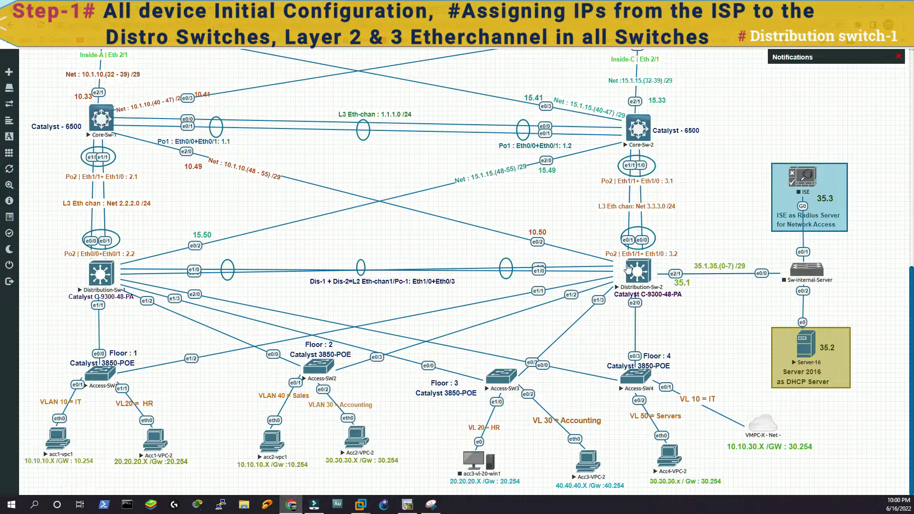
Step: Place the topology snip beside the distro-1 notes, mark Distribution-Sw-1, its L2 EtherChannel label and Po2 ports, and return to the lab topology
{"action": "left_click", "coordinate": [404, 8]}
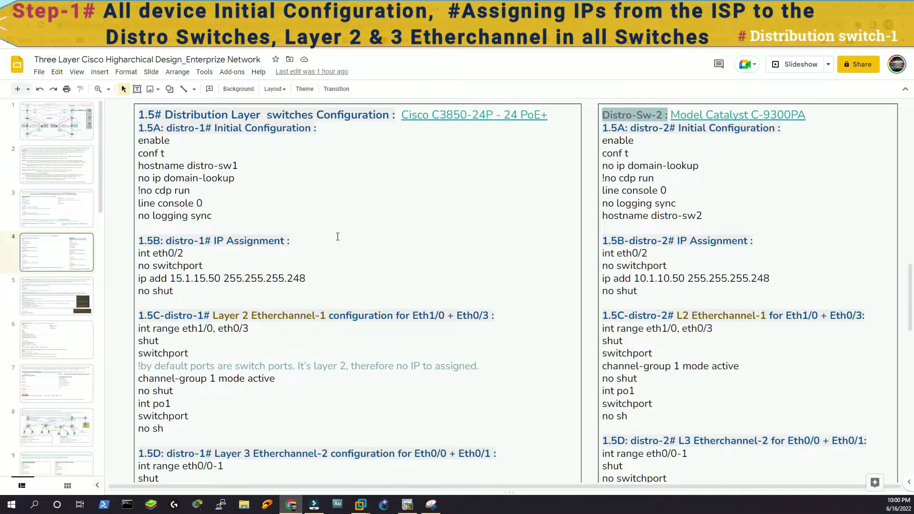
{"action": "left_click_drag", "start_coordinate": [913, 119], "coordinate": [444, 121]}
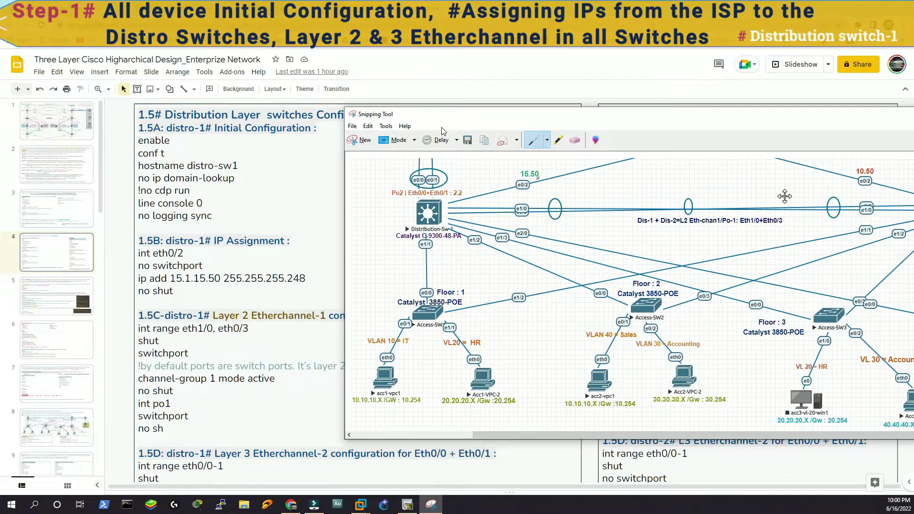
{"action": "mouse_move", "coordinate": [604, 198]}
{"action": "left_mouse_down"}
{"action": "mouse_move", "coordinate": [586, 268]}
{"action": "mouse_move", "coordinate": [593, 177]}
{"action": "left_mouse_up"}
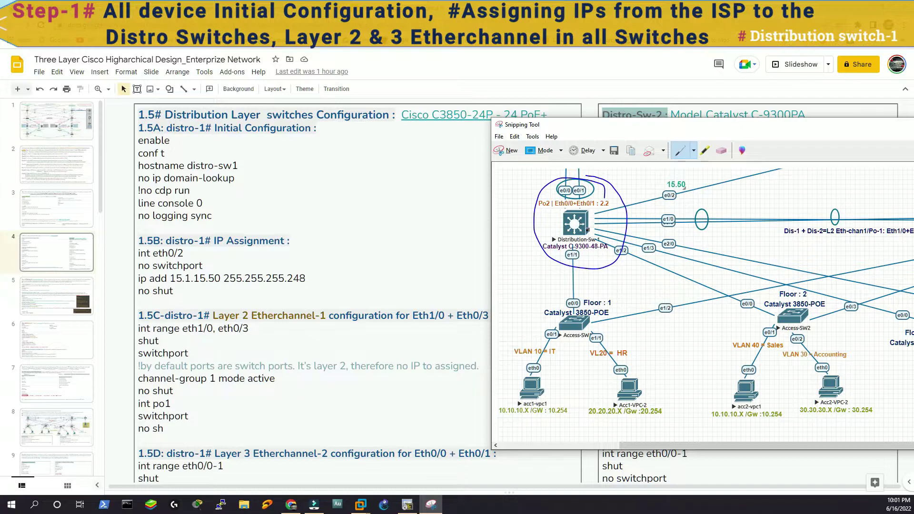
{"action": "left_click_drag", "start_coordinate": [786, 239], "coordinate": [835, 238]}
{"action": "left_click_drag", "start_coordinate": [557, 199], "coordinate": [568, 175]}
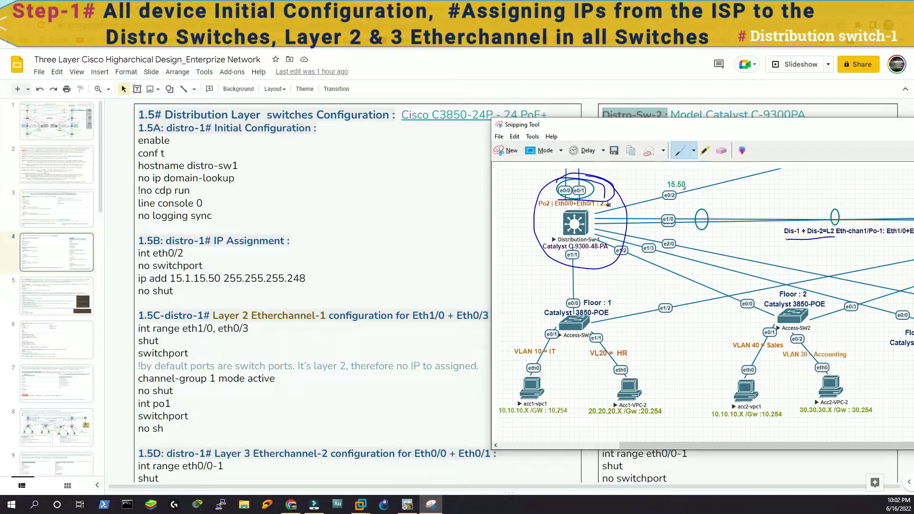
{"action": "left_click", "coordinate": [266, 7]}
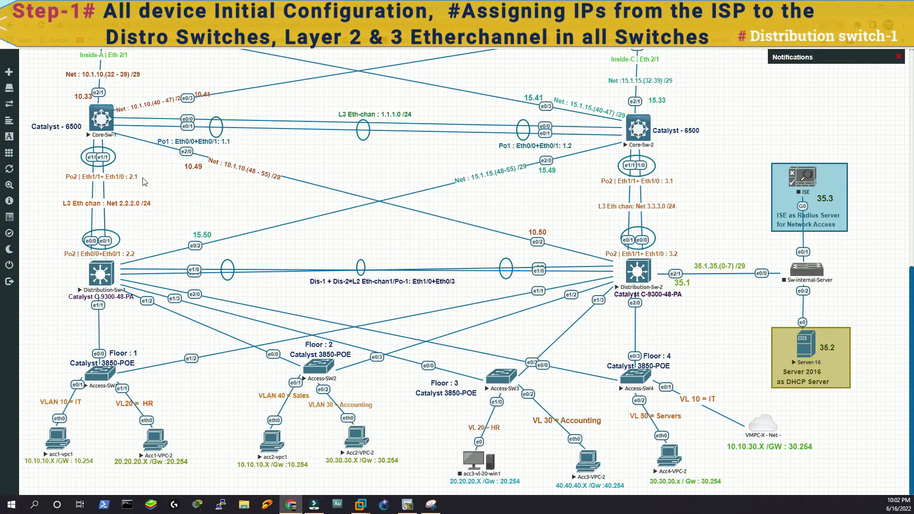